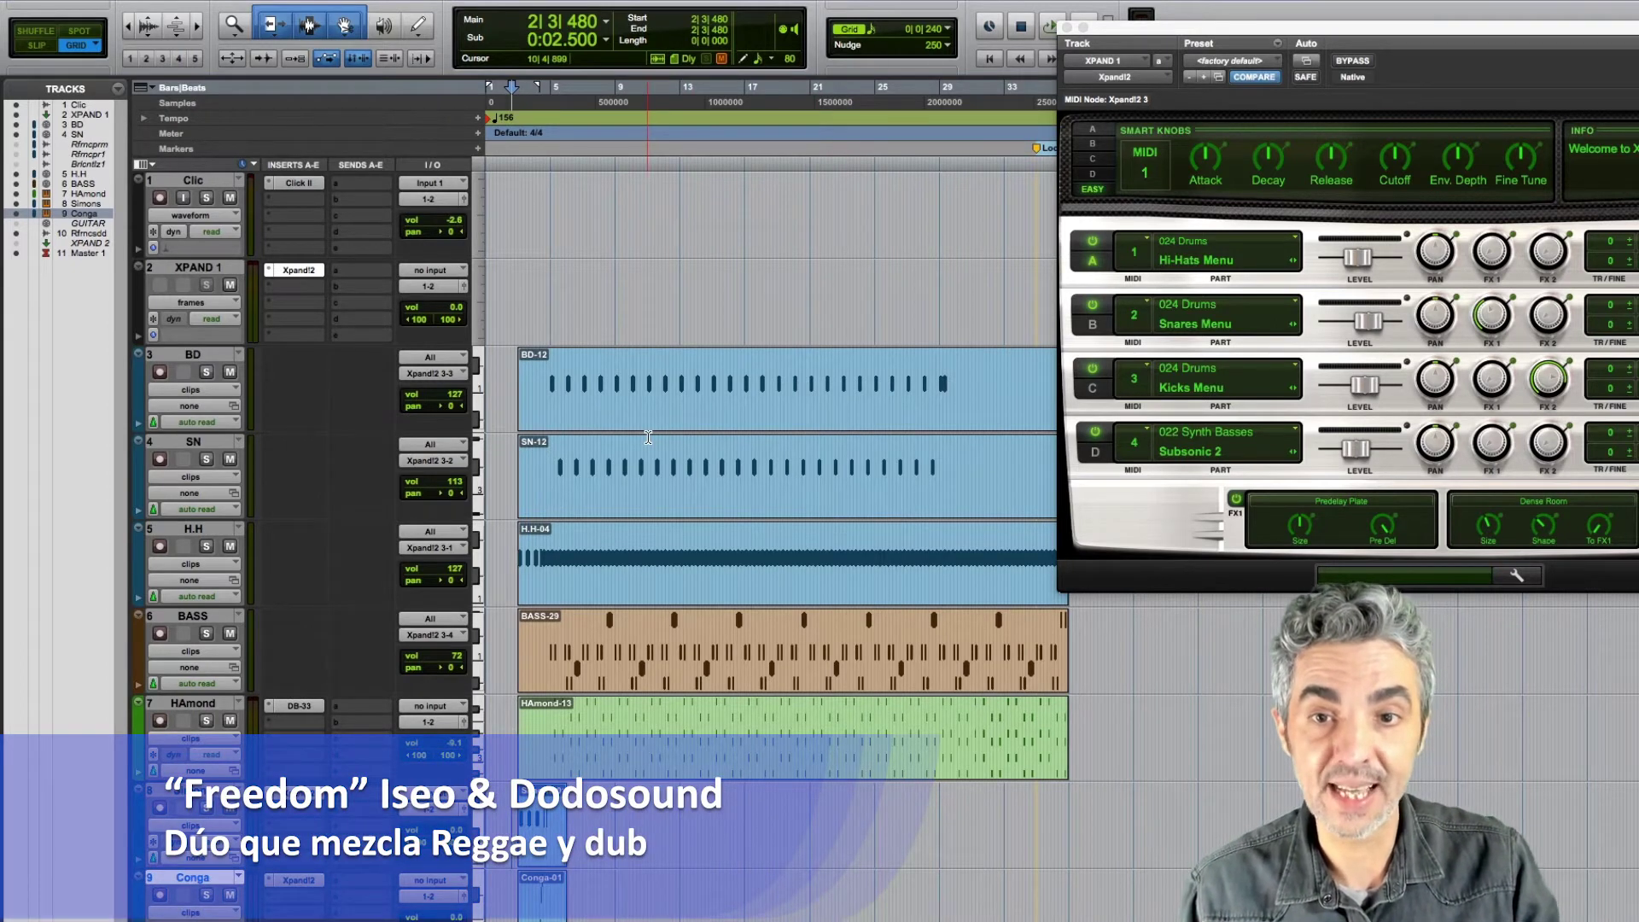
# Step: Solo and unmute the reference audio track, play it from bar 3 and set its volume to -9.3
pyautogui.scroll(-1, 648, 437)
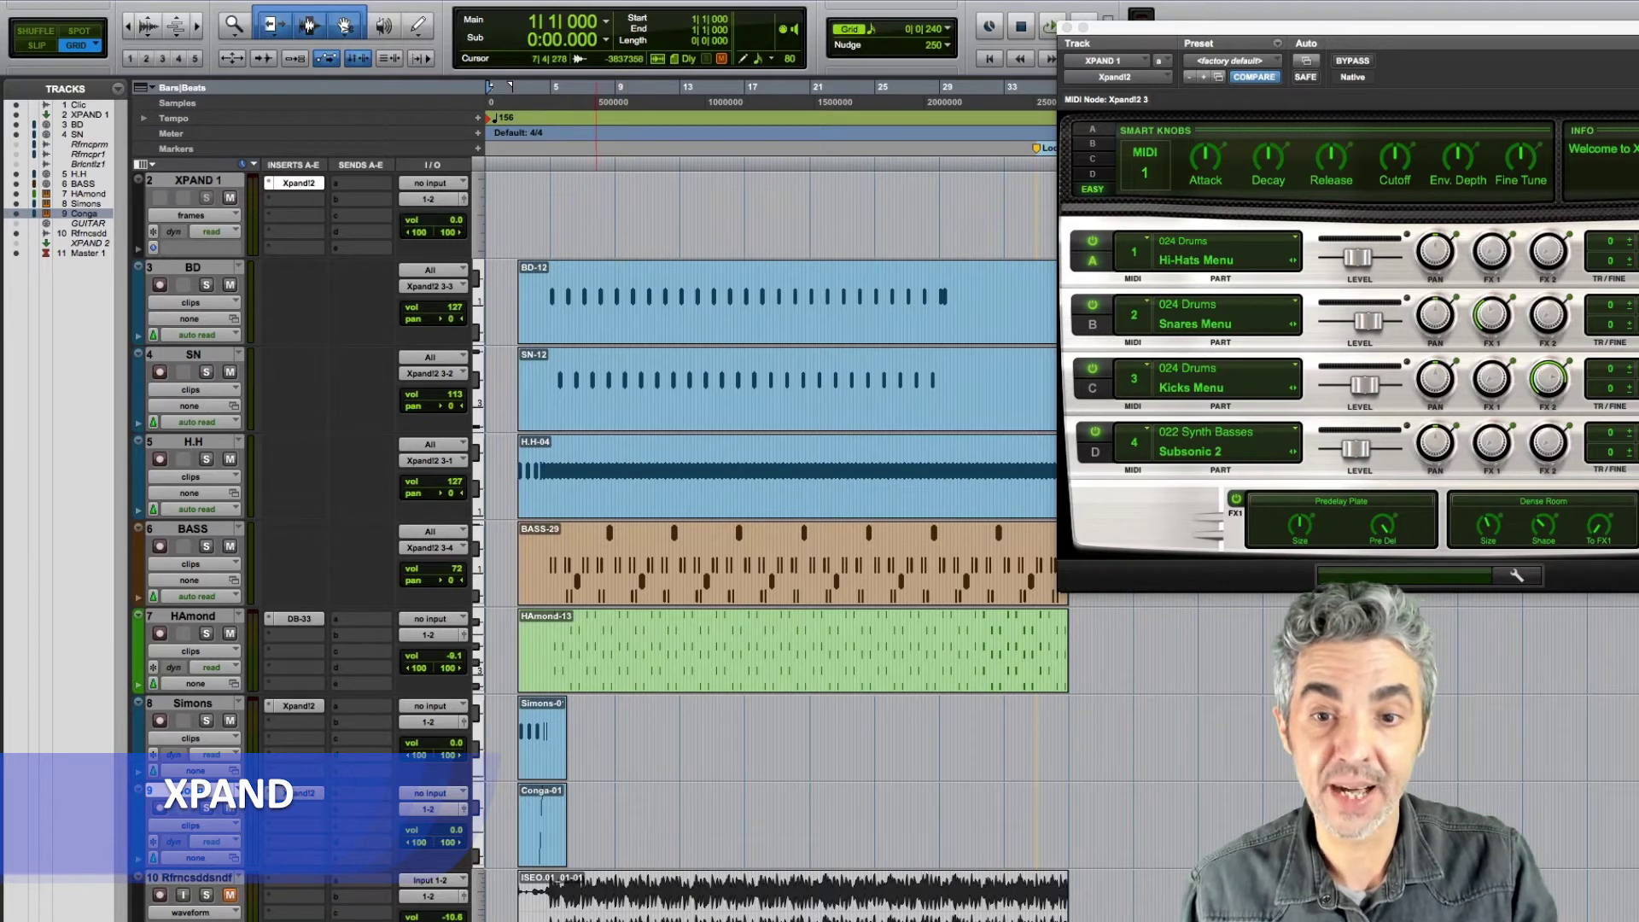
pyautogui.click(230, 894)
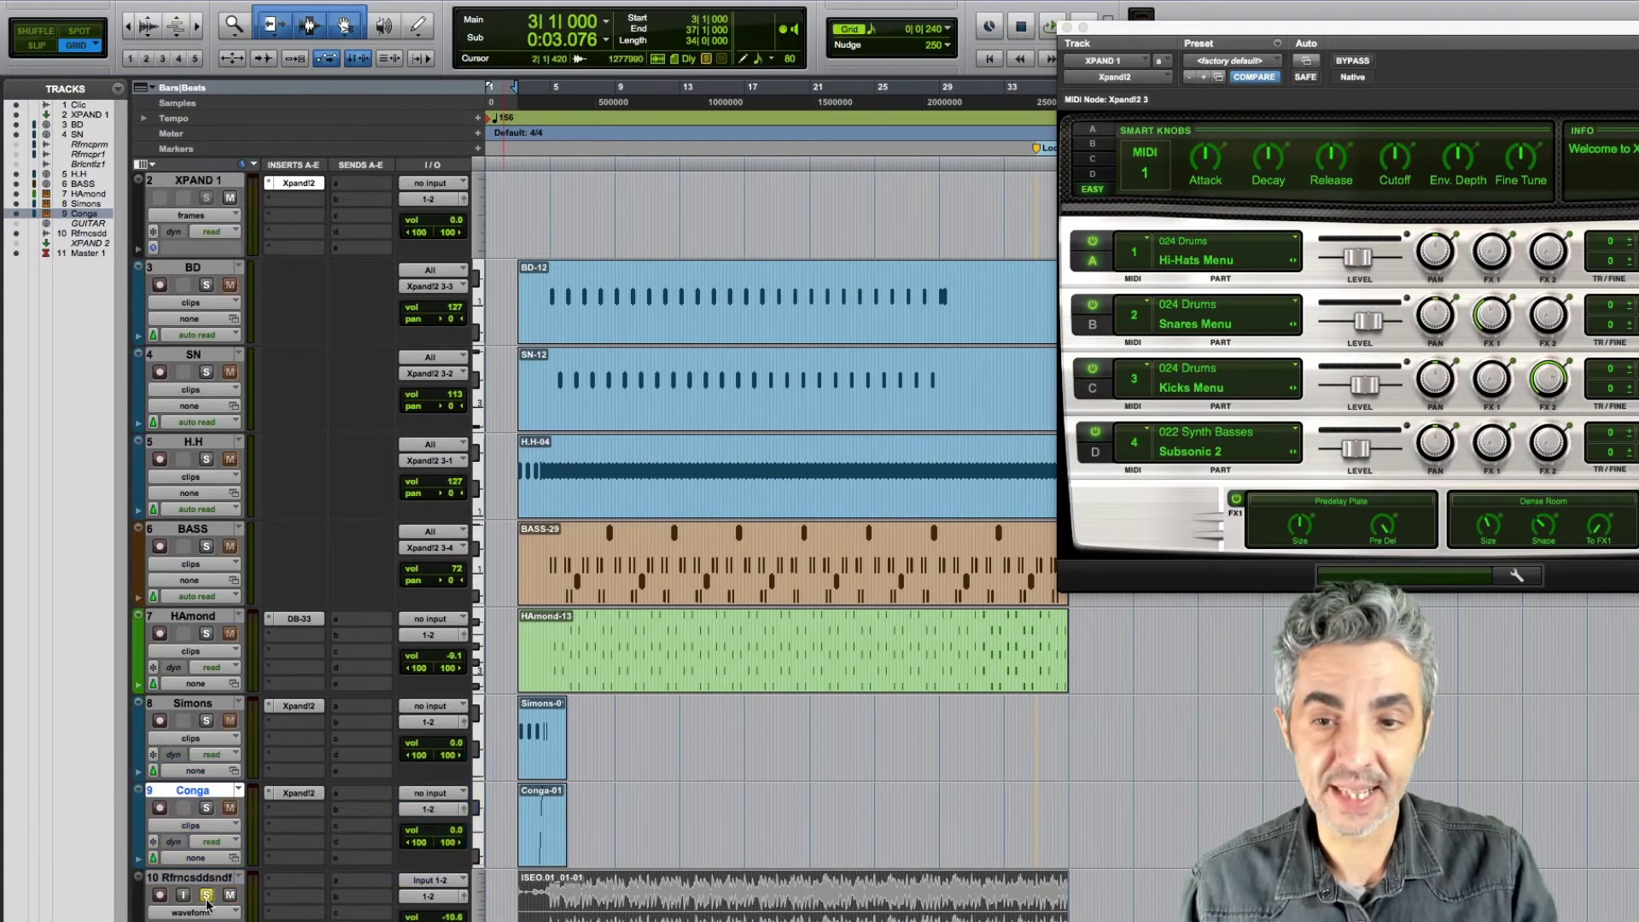
pyautogui.press('space')
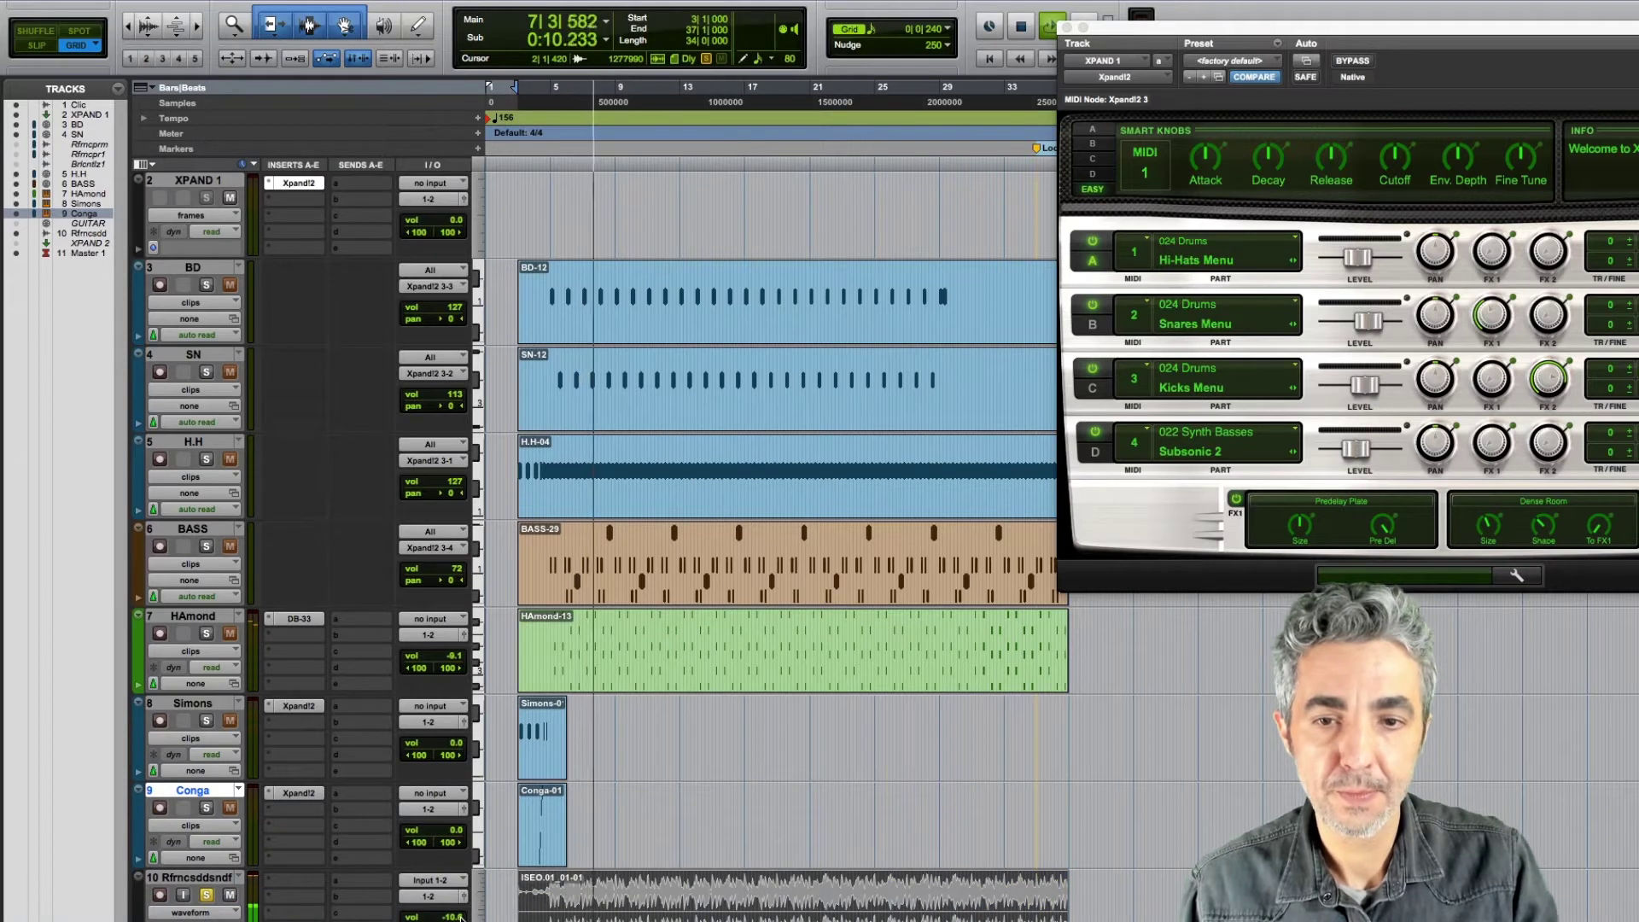
pyautogui.click(460, 917)
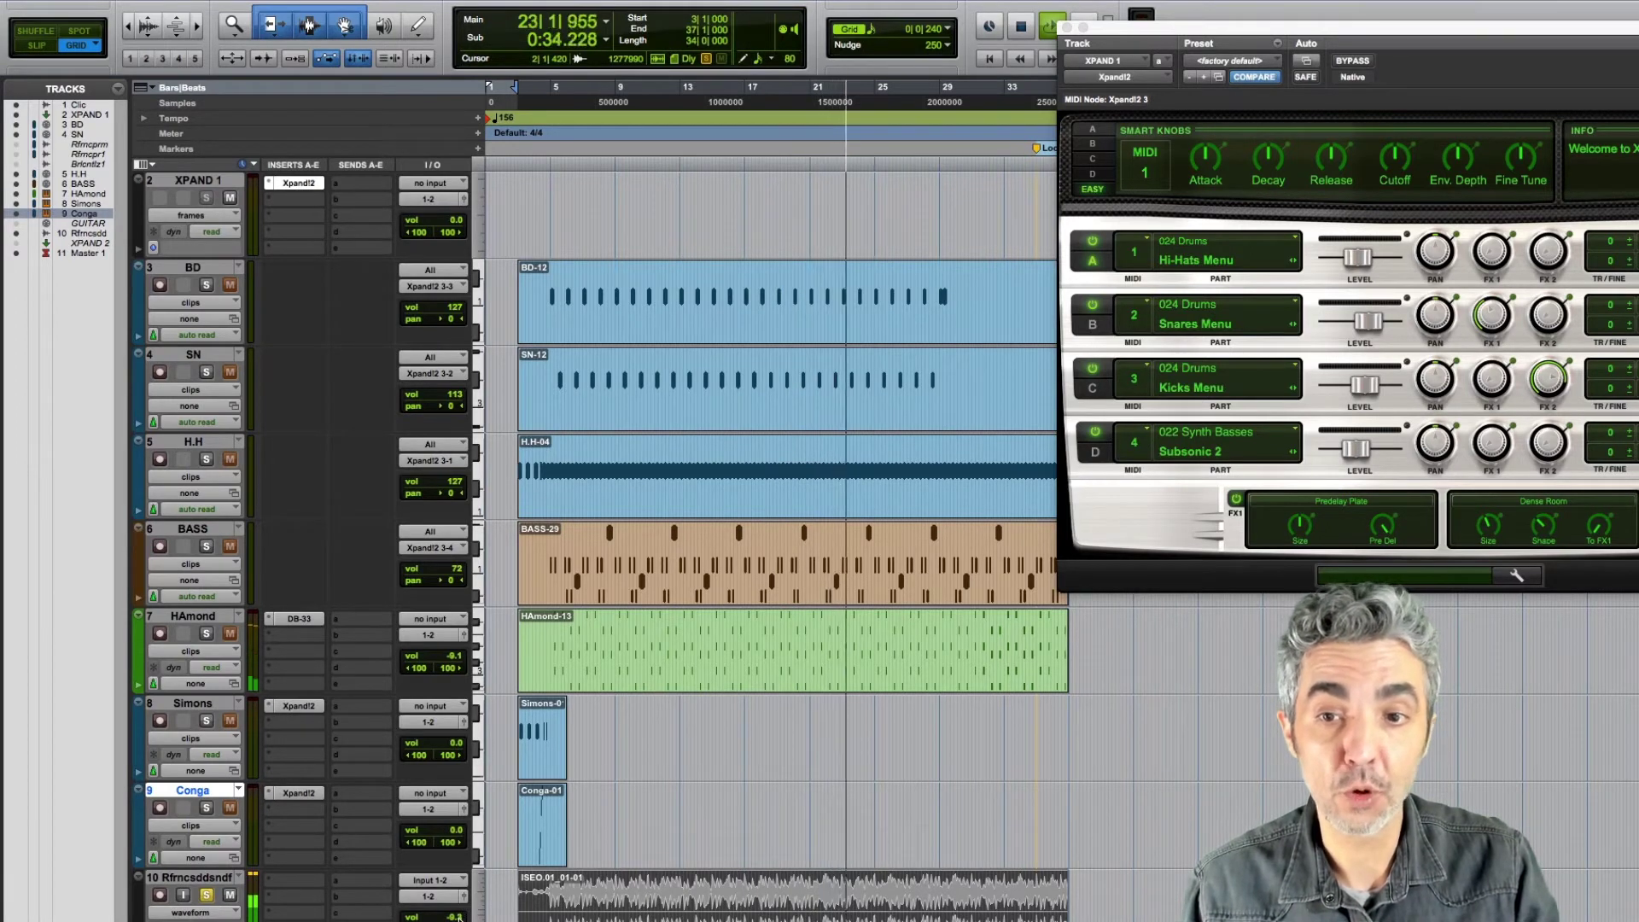
pyautogui.press('space')
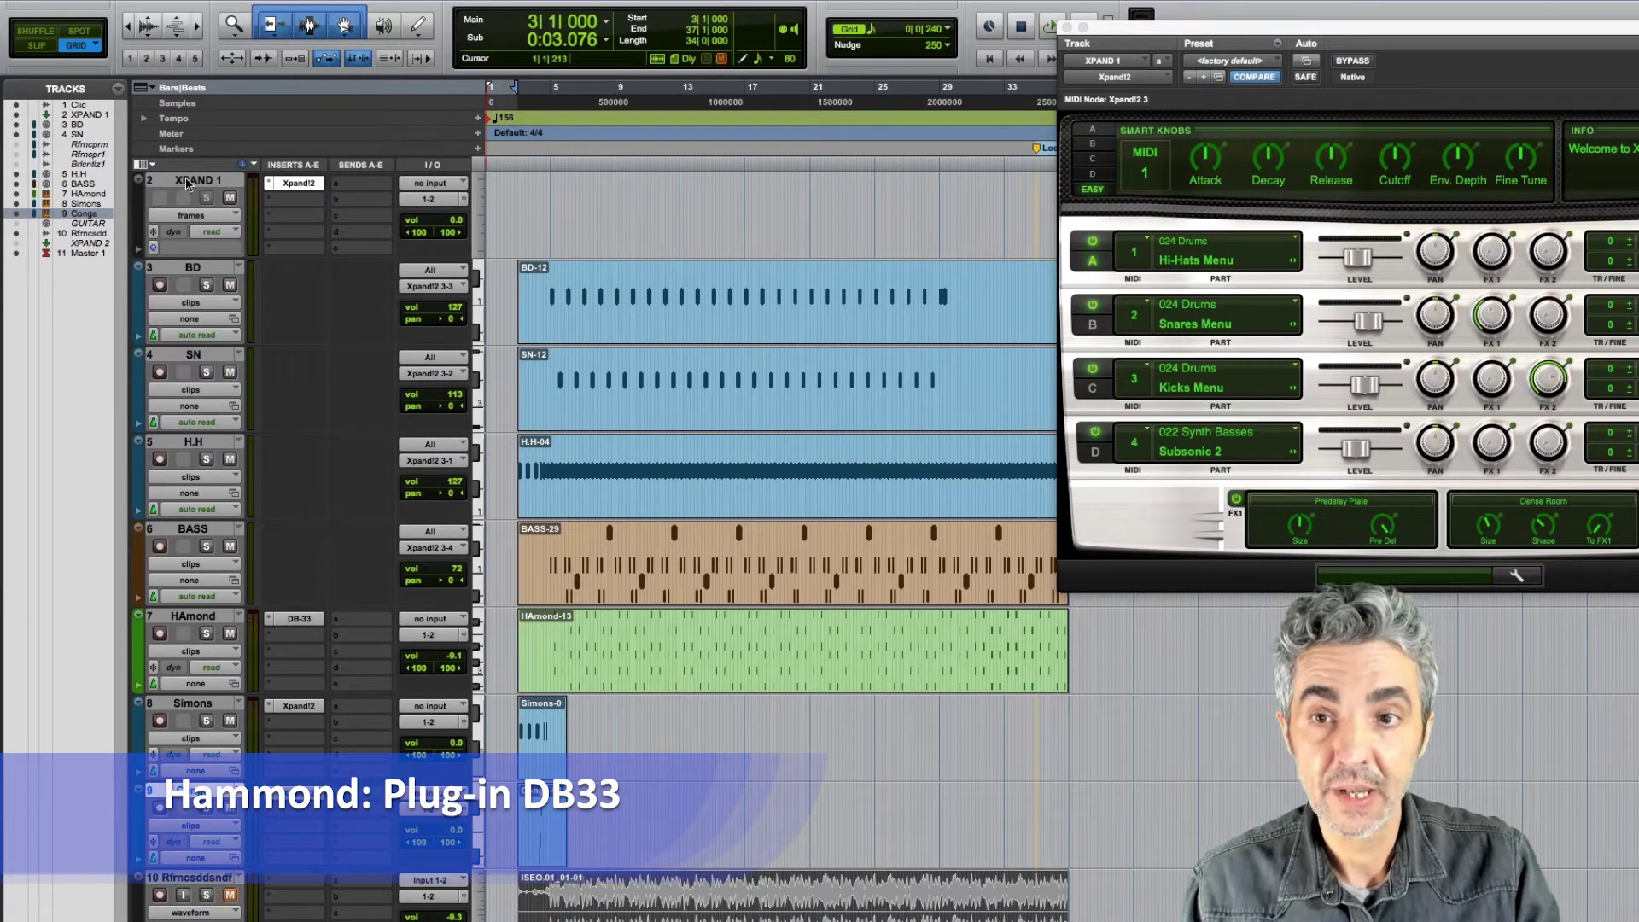
# Step: Switch the XPAND 1 instrument track's view to volume
pyautogui.click(186, 181)
pyautogui.click(294, 186)
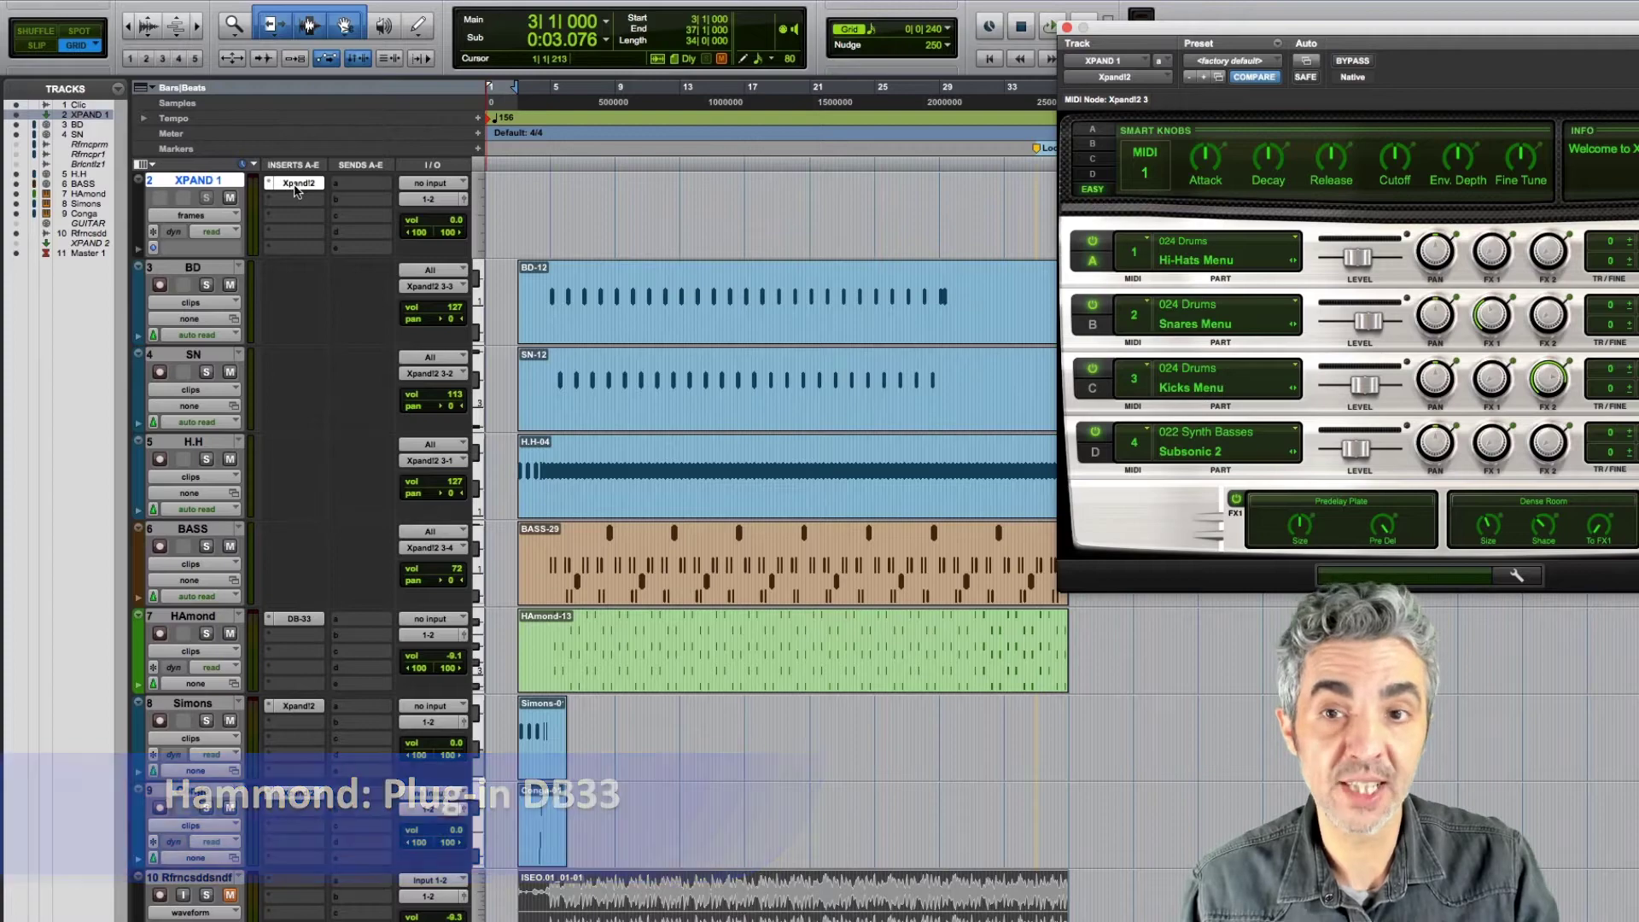
pyautogui.click(213, 215)
pyautogui.click(208, 224)
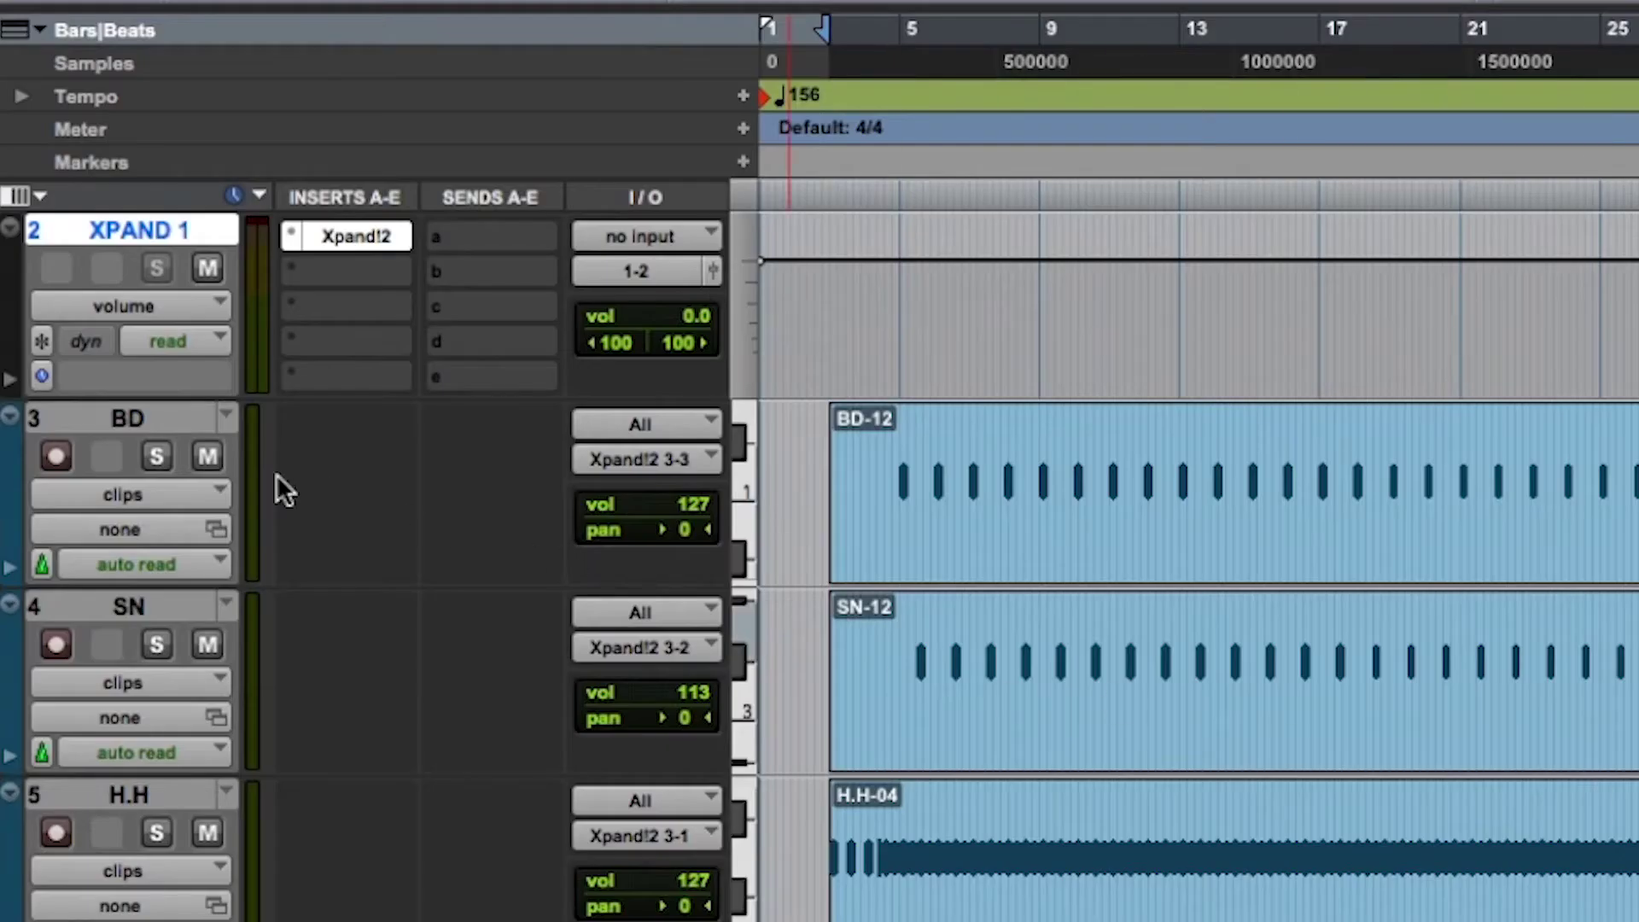
# Step: Inspect the BD track's view options and its MIDI output routing to the XPAND 1 instrument
pyautogui.click(164, 422)
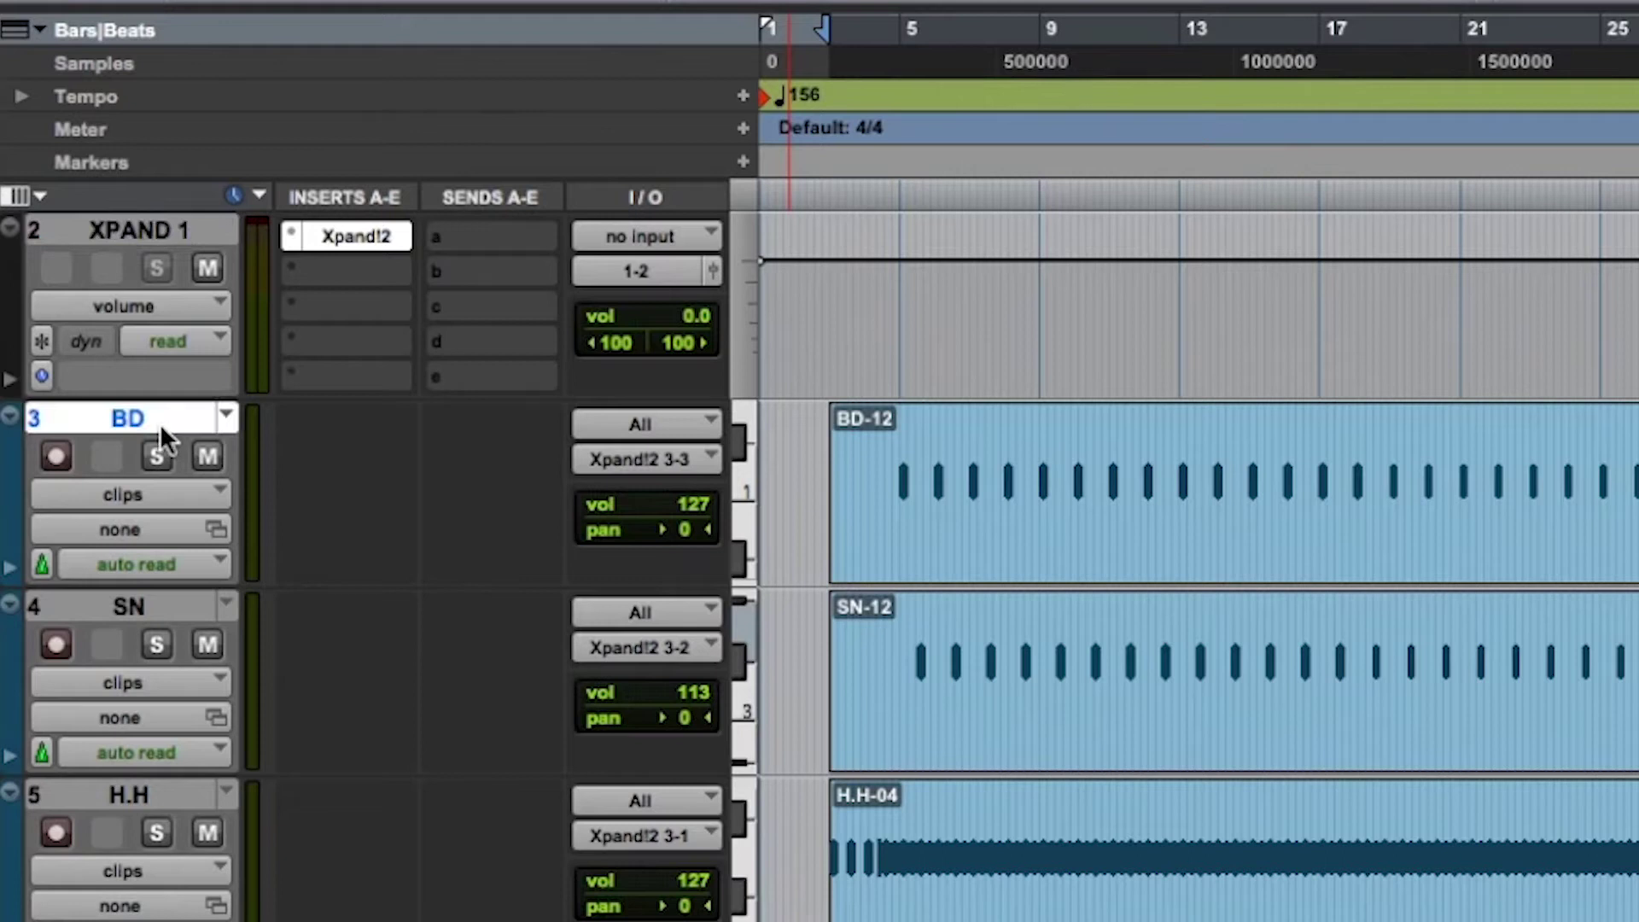
pyautogui.click(141, 494)
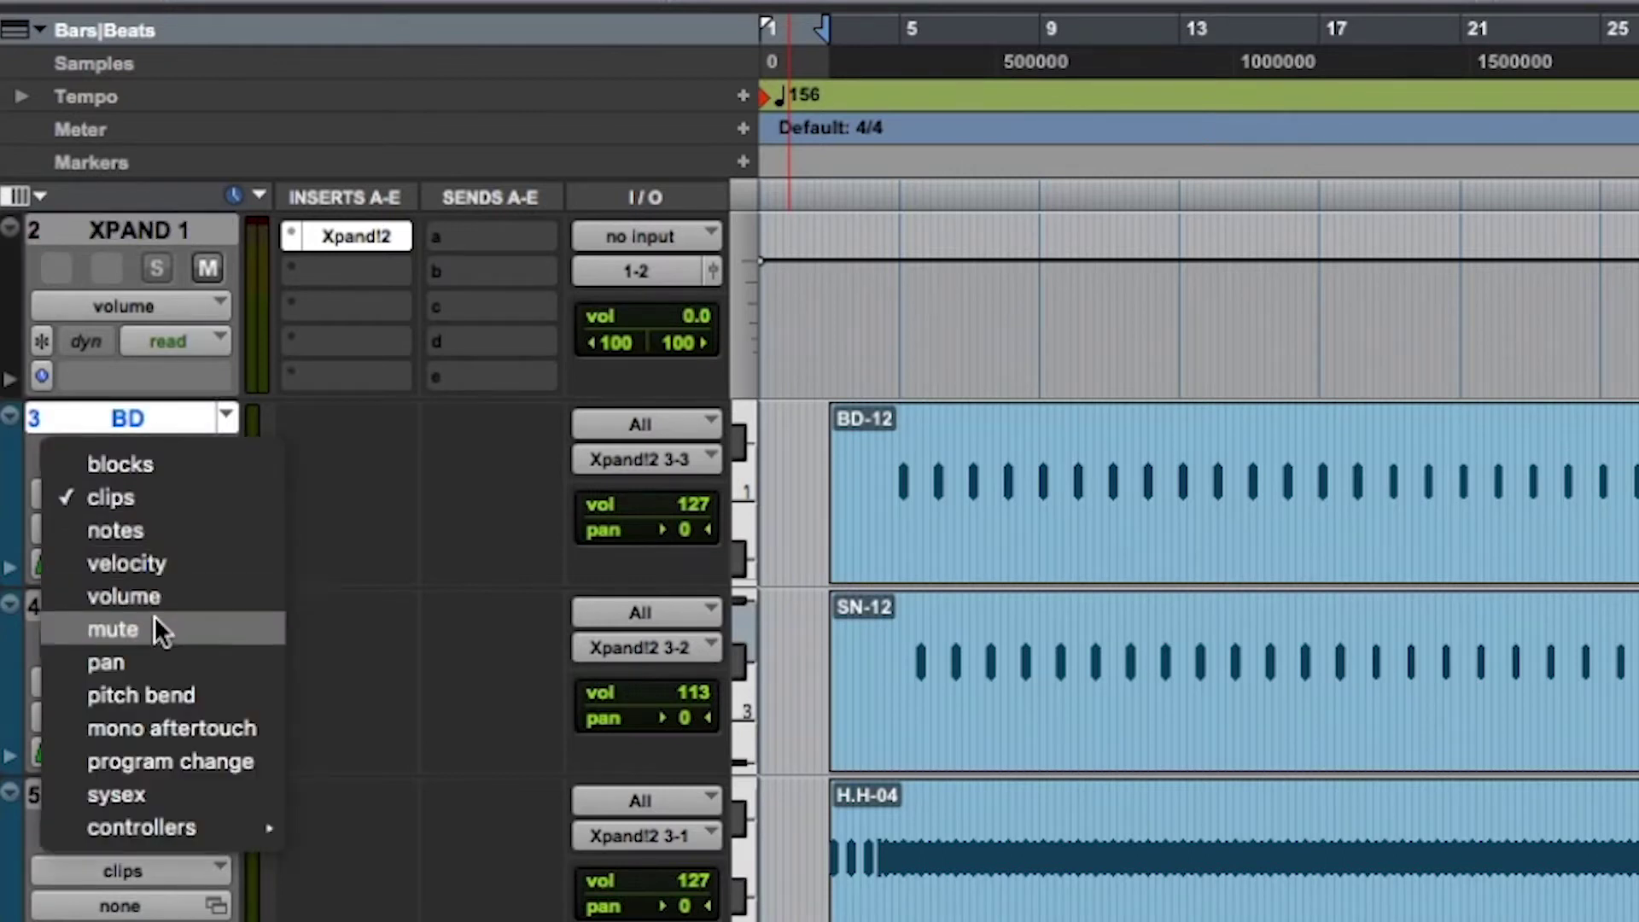
pyautogui.click(164, 491)
pyautogui.click(617, 466)
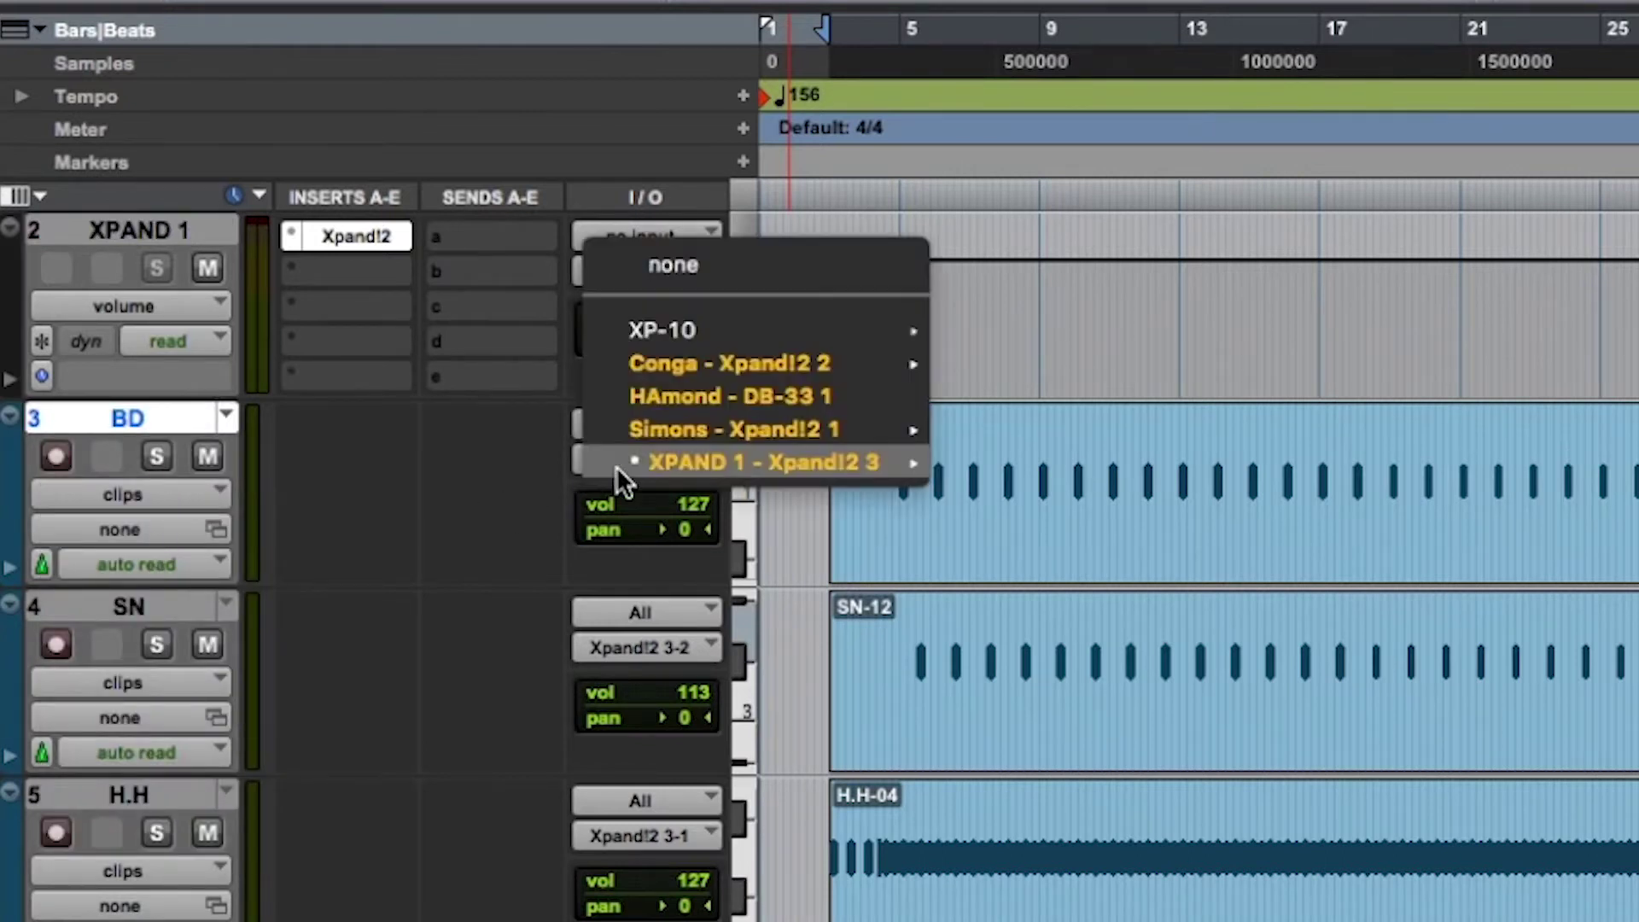
pyautogui.moveTo(896, 469)
pyautogui.click(971, 528)
# Step: Check the SN track's MIDI output routing, keeping channel-2 of XPAND 1 - Xpand!2 3
pyautogui.click(150, 610)
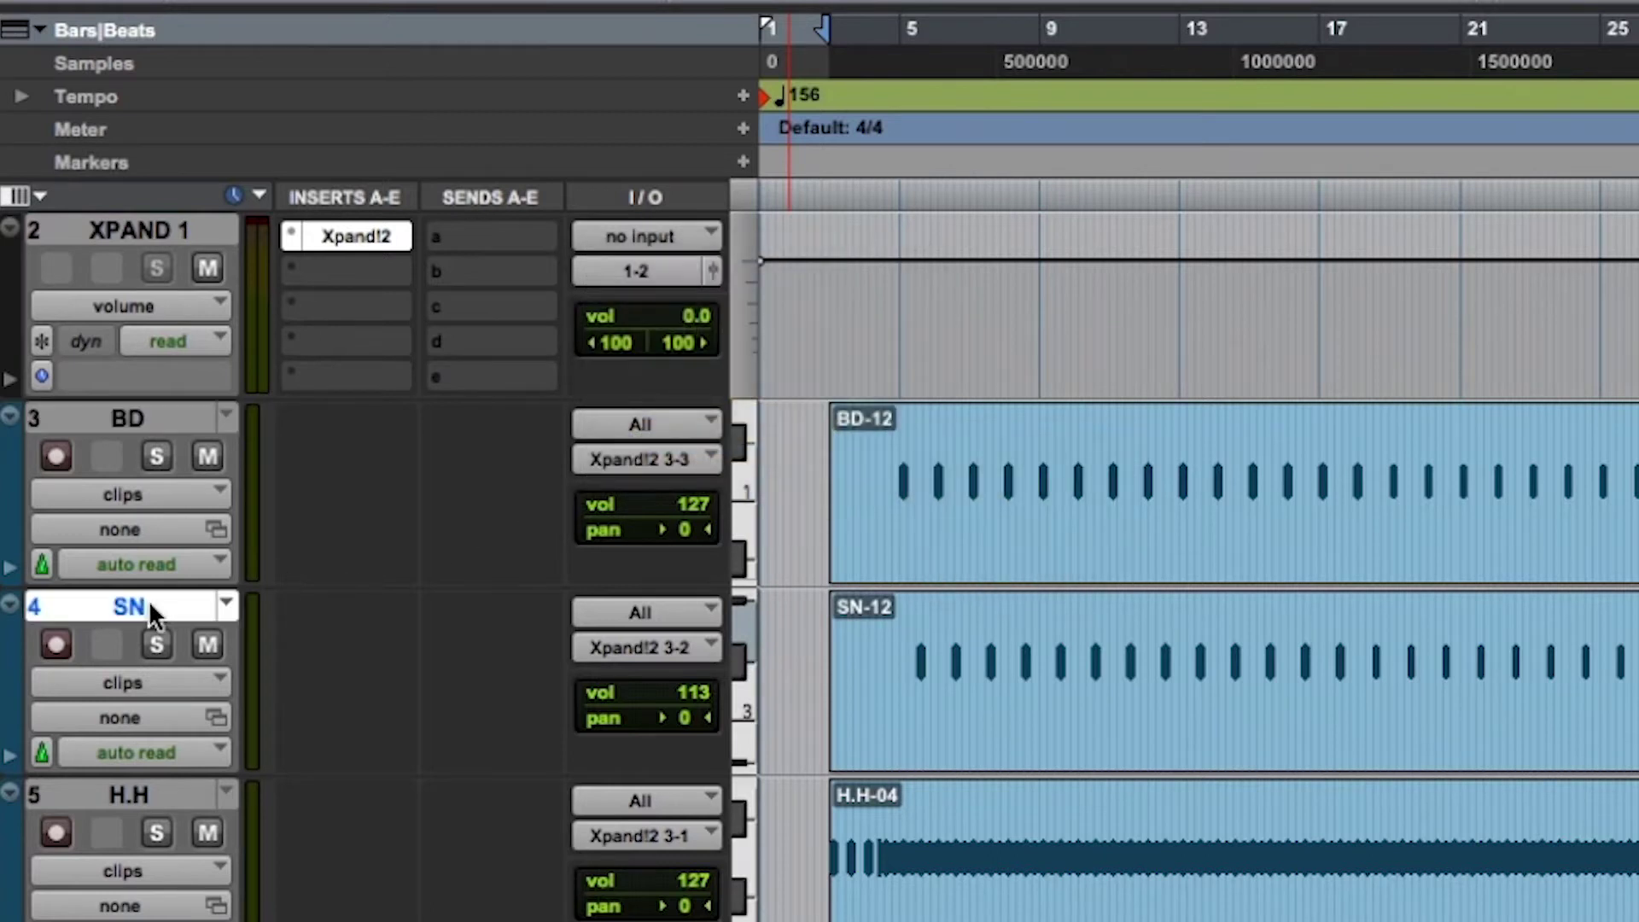
pyautogui.click(630, 648)
pyautogui.moveTo(682, 662)
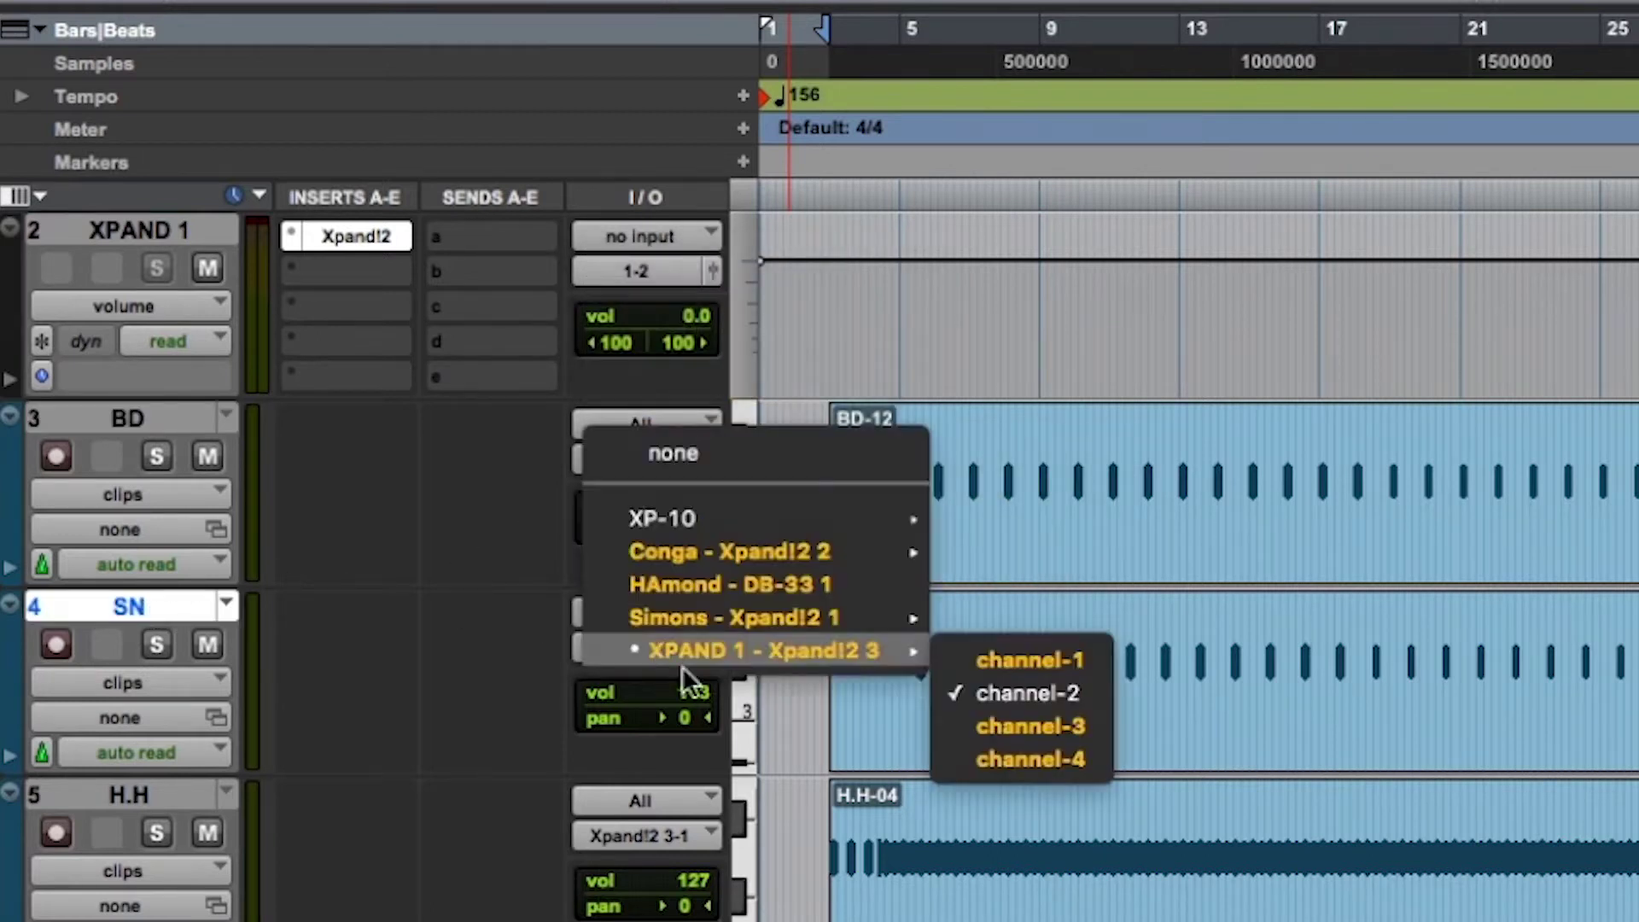
pyautogui.click(1004, 690)
# Step: Check the H.H track's MIDI output routing, keeping channel-1 of XPAND 1 - Xpand!2 3
pyautogui.click(120, 790)
pyautogui.scroll(-2, 654, 781)
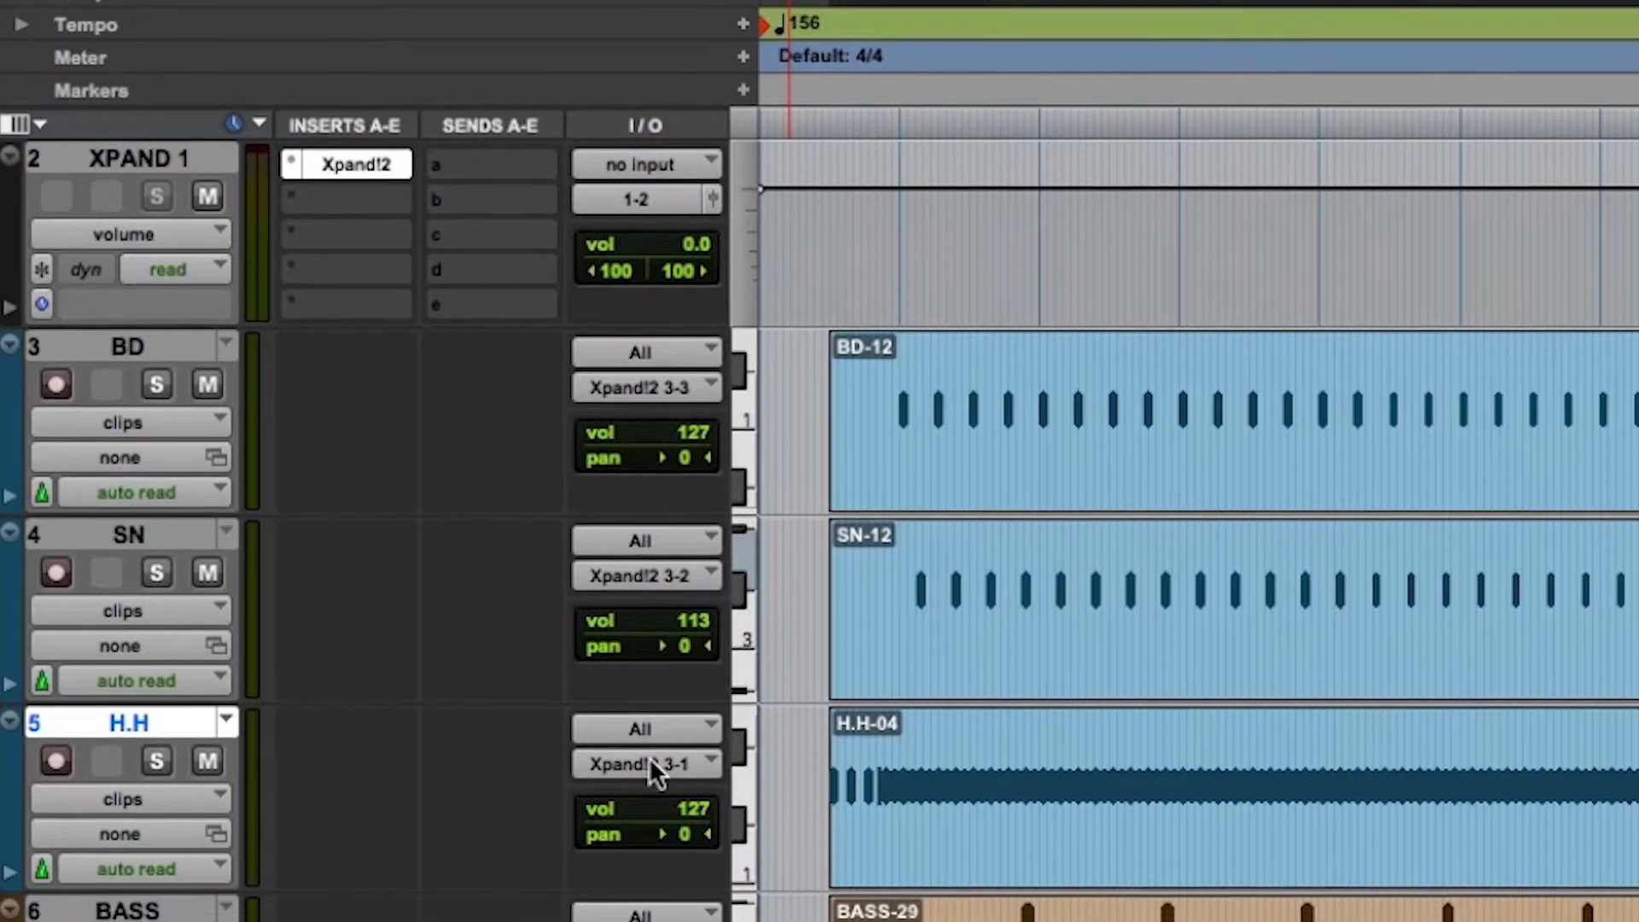
pyautogui.click(649, 757)
pyautogui.moveTo(762, 760)
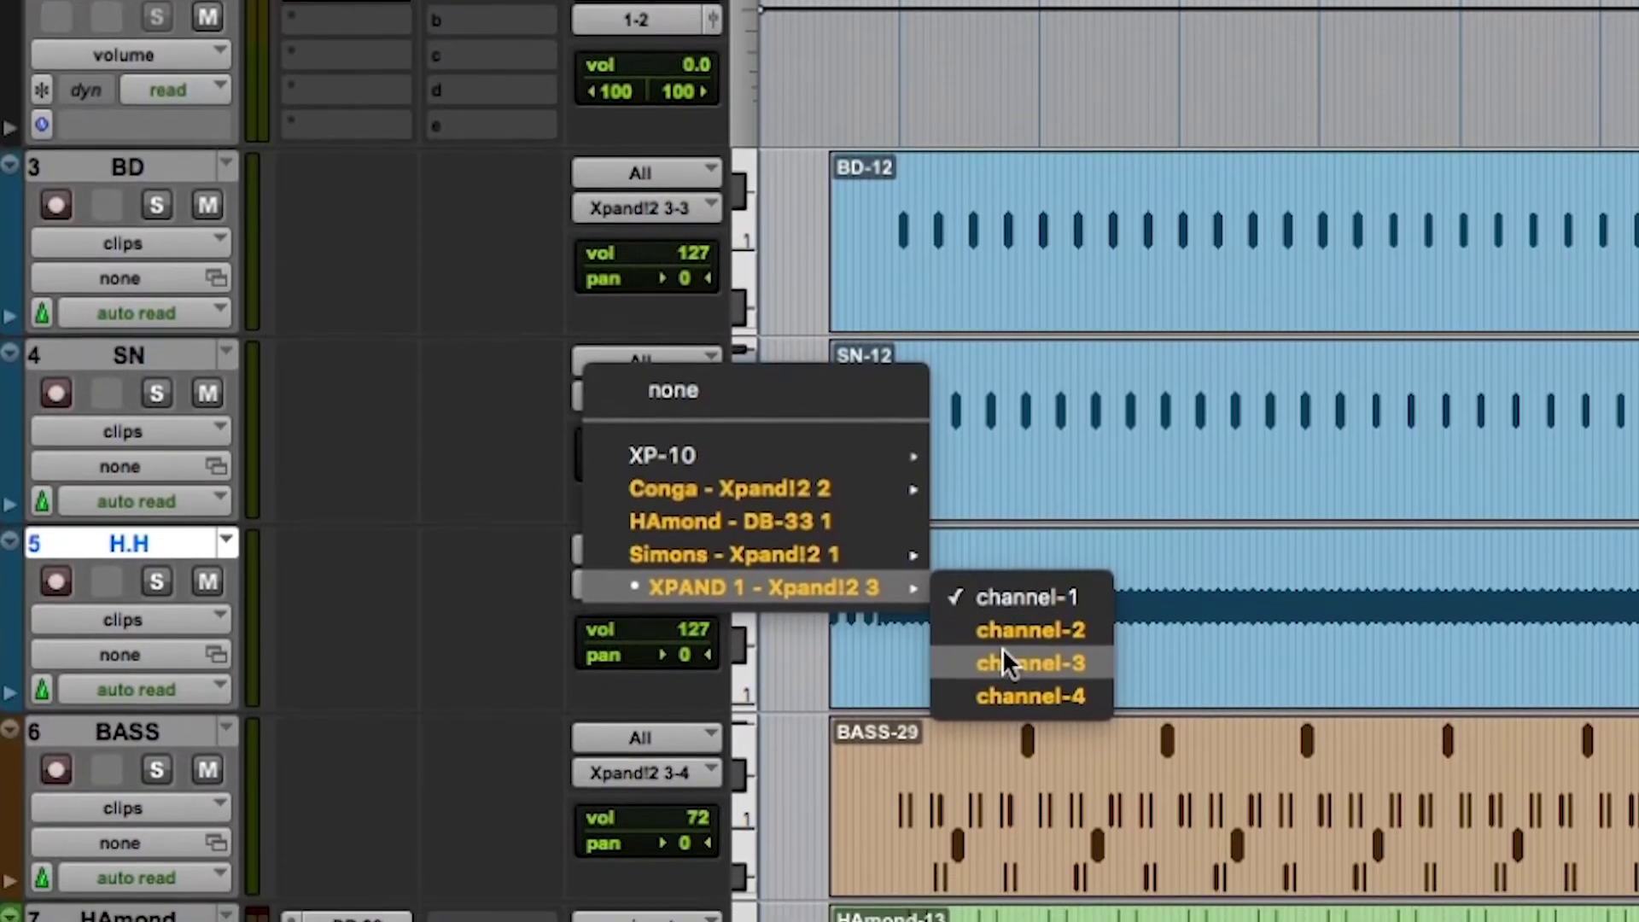
pyautogui.click(1020, 596)
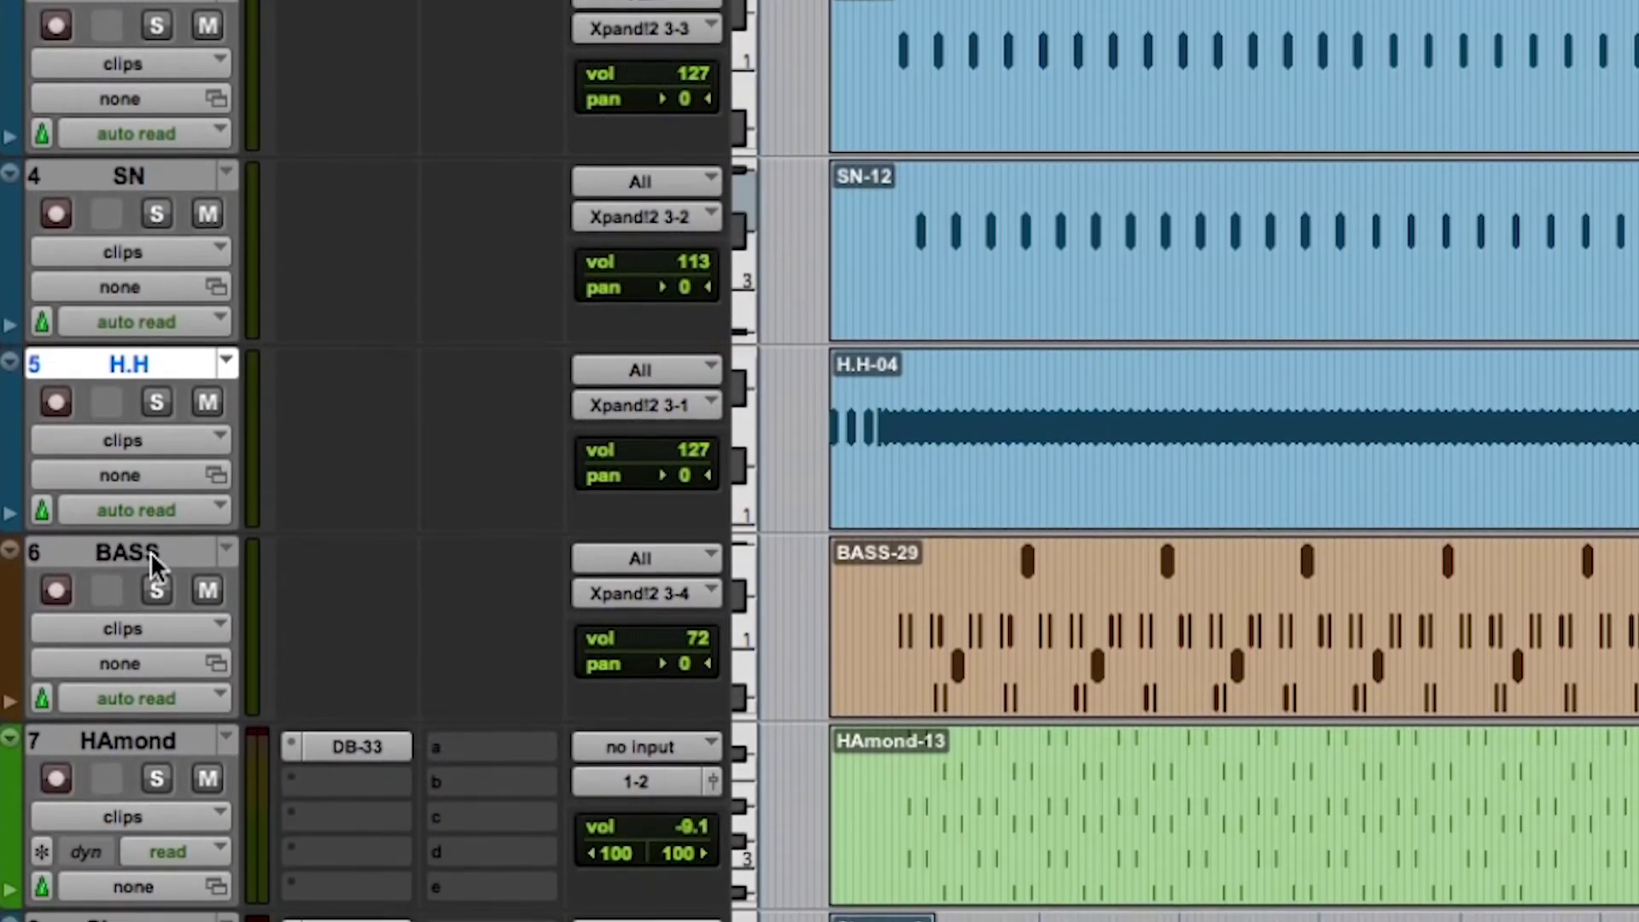
# Step: Check the BASS track's MIDI output routing, keeping channel-4 of XPAND 1 - Xpand!2 3
pyautogui.click(150, 551)
pyautogui.click(646, 593)
pyautogui.moveTo(864, 598)
pyautogui.click(999, 695)
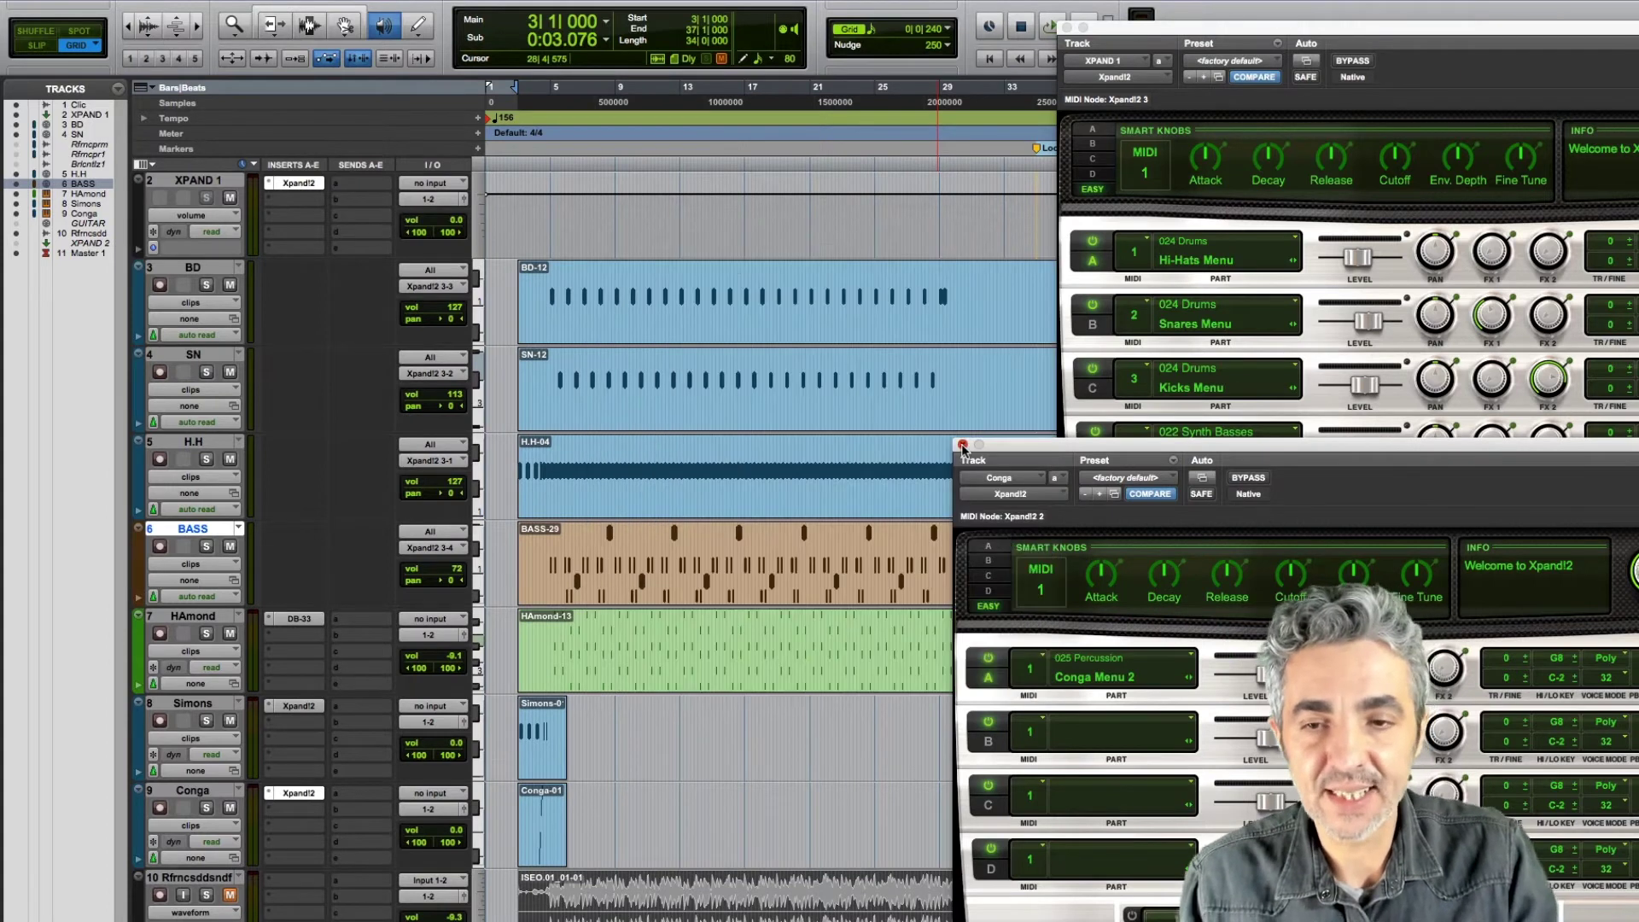
# Step: Close the Conga track's Xpand!2 window and play the arrangement from the beginning and from 2|4|480
pyautogui.click(962, 446)
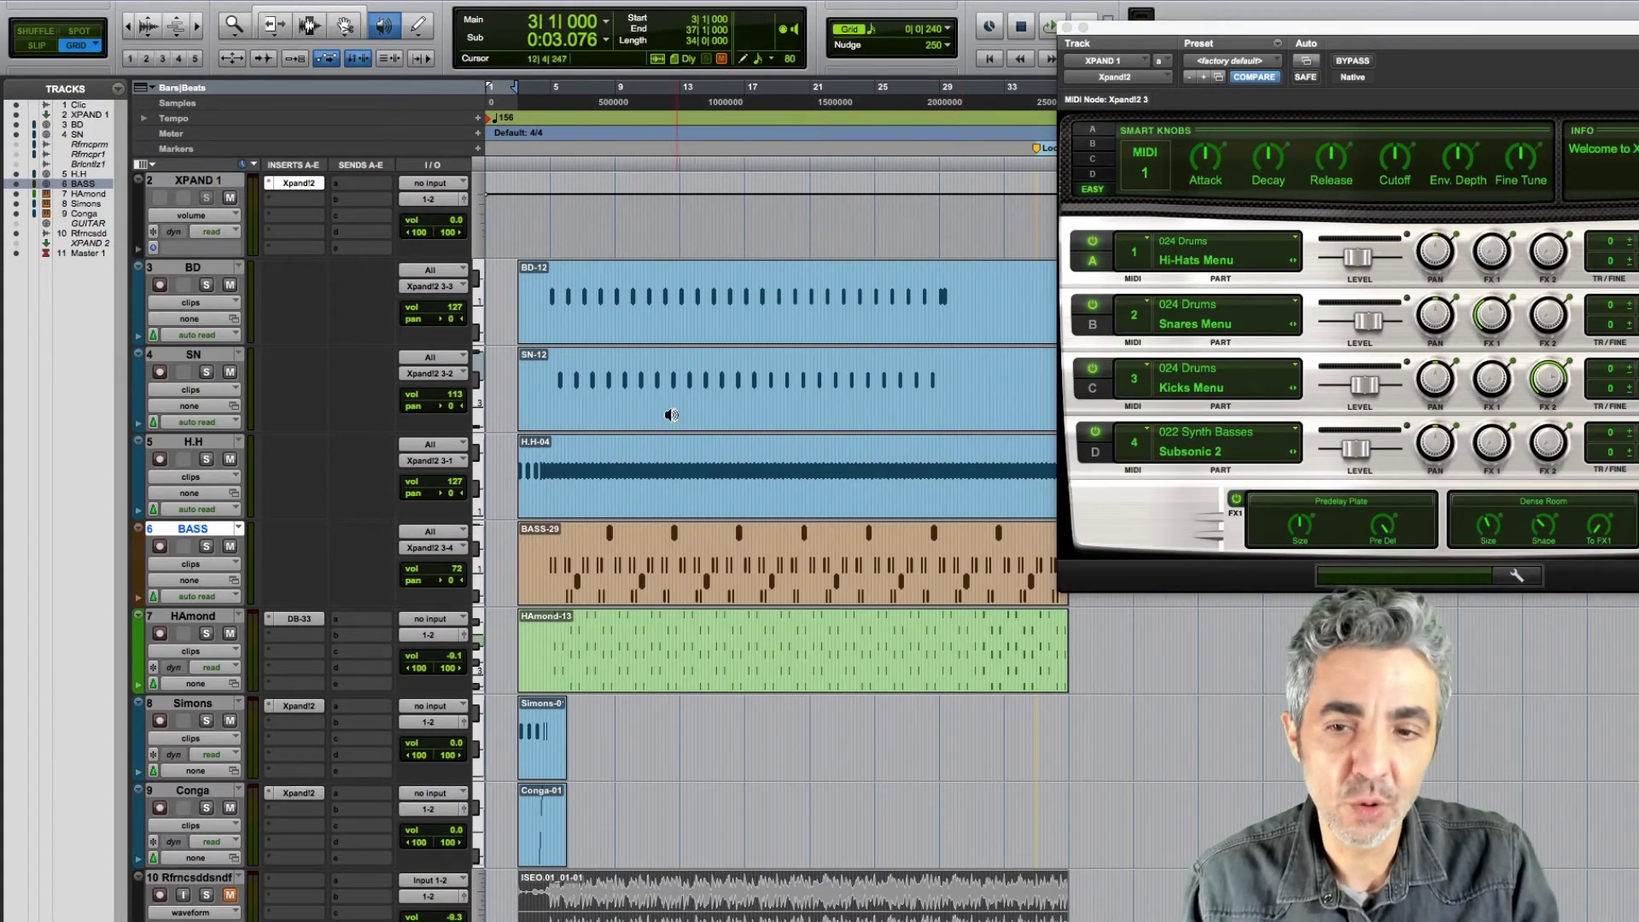
pyautogui.click(548, 280)
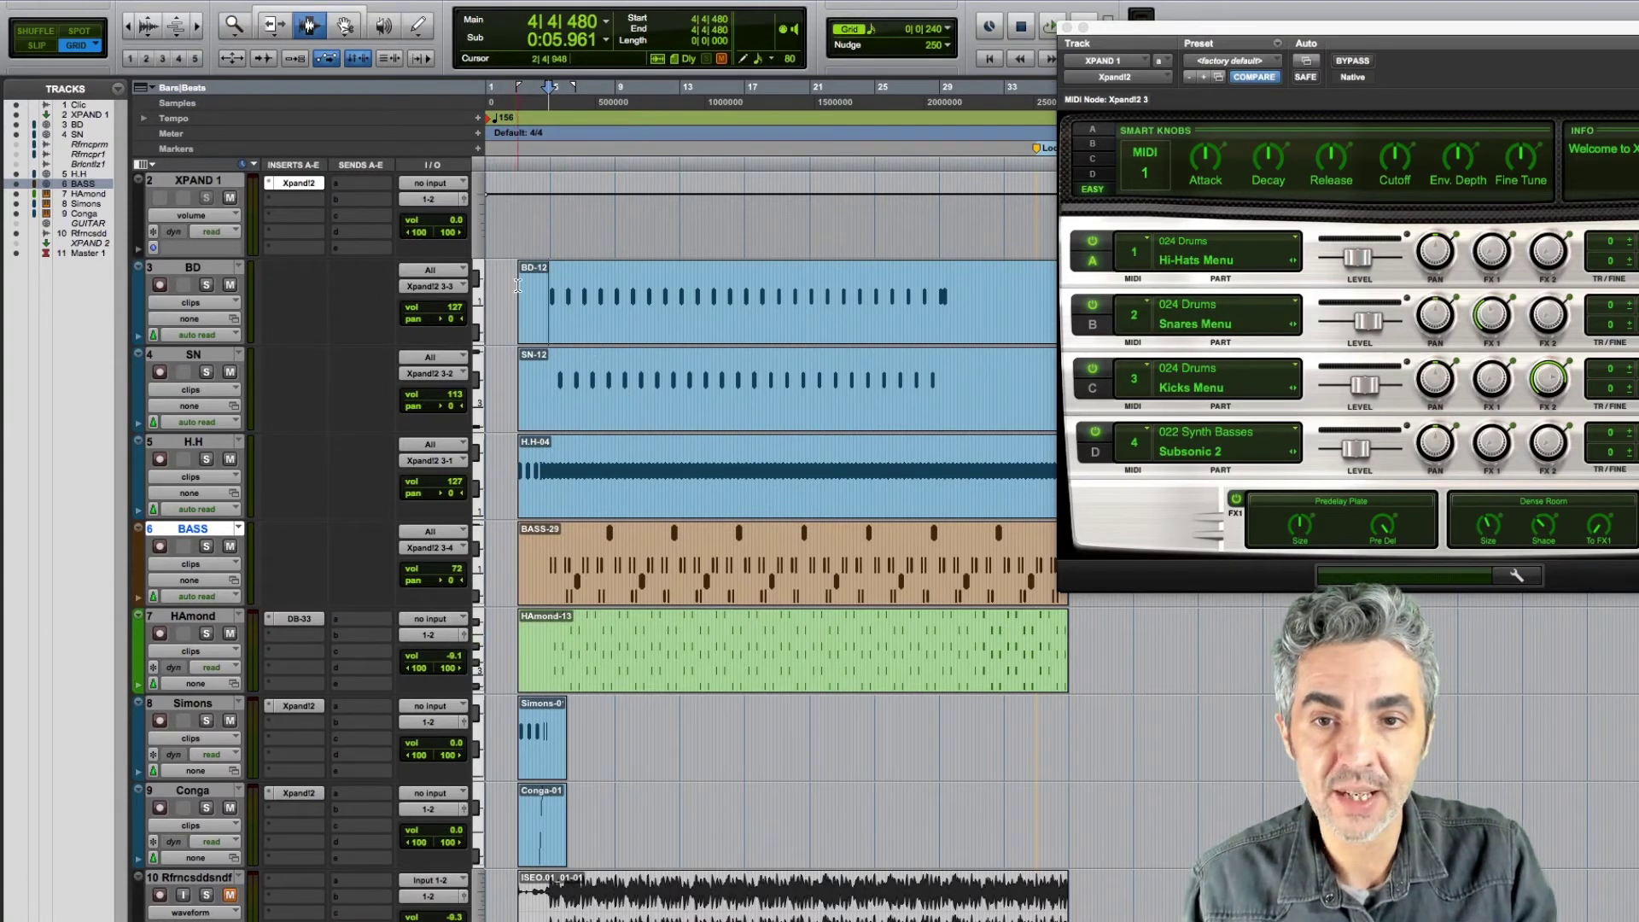
pyautogui.press('space')
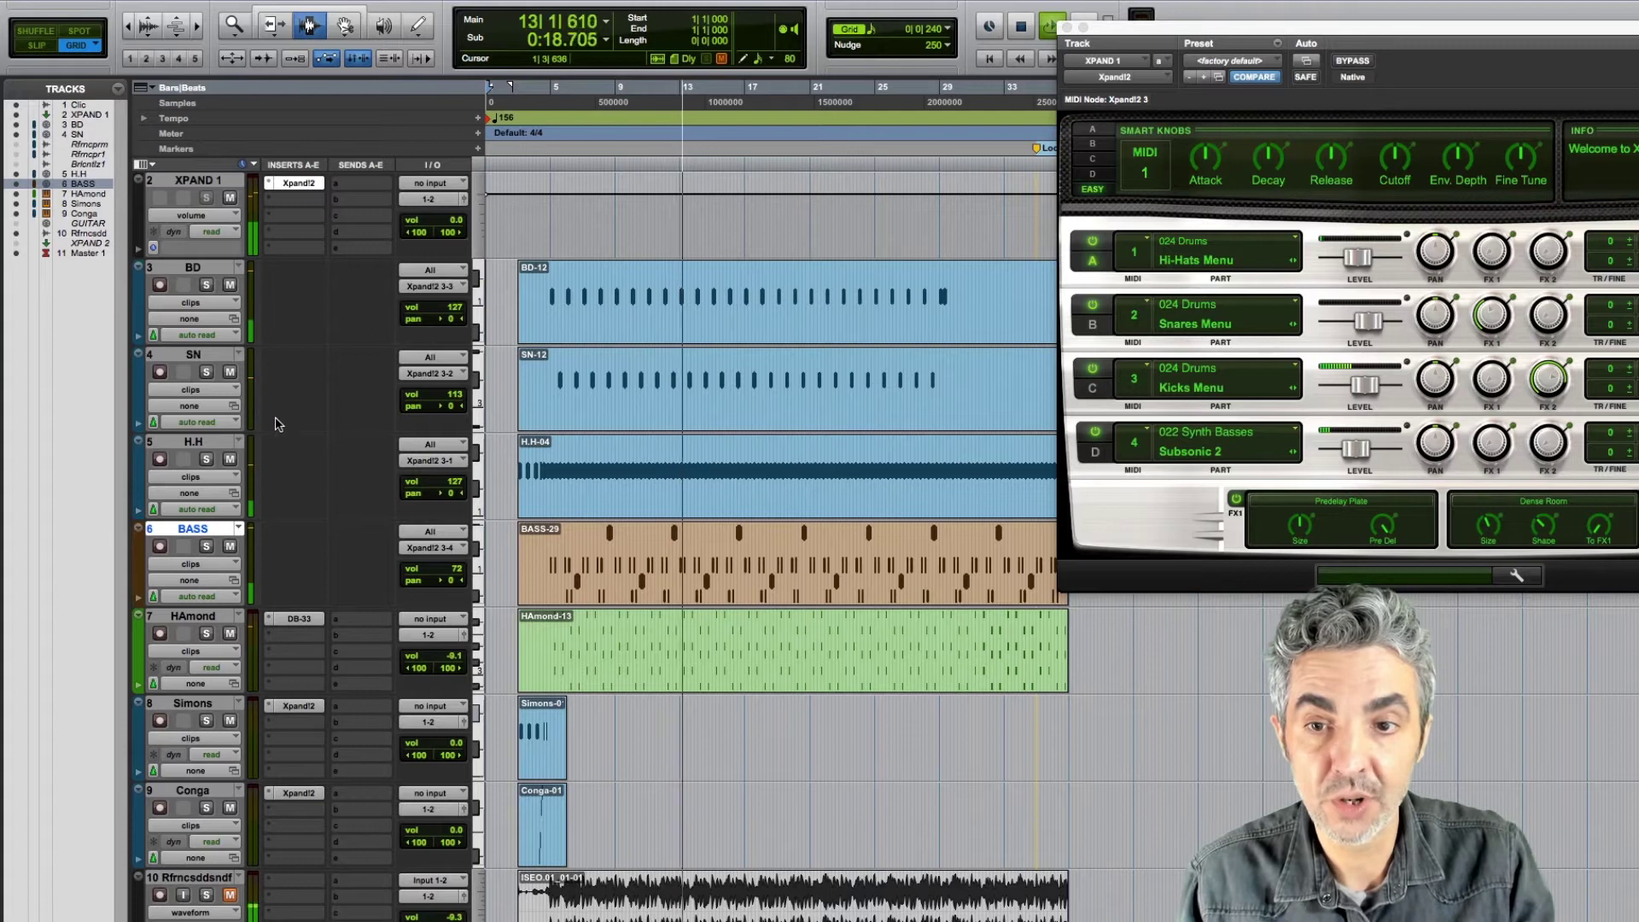
pyautogui.click(517, 724)
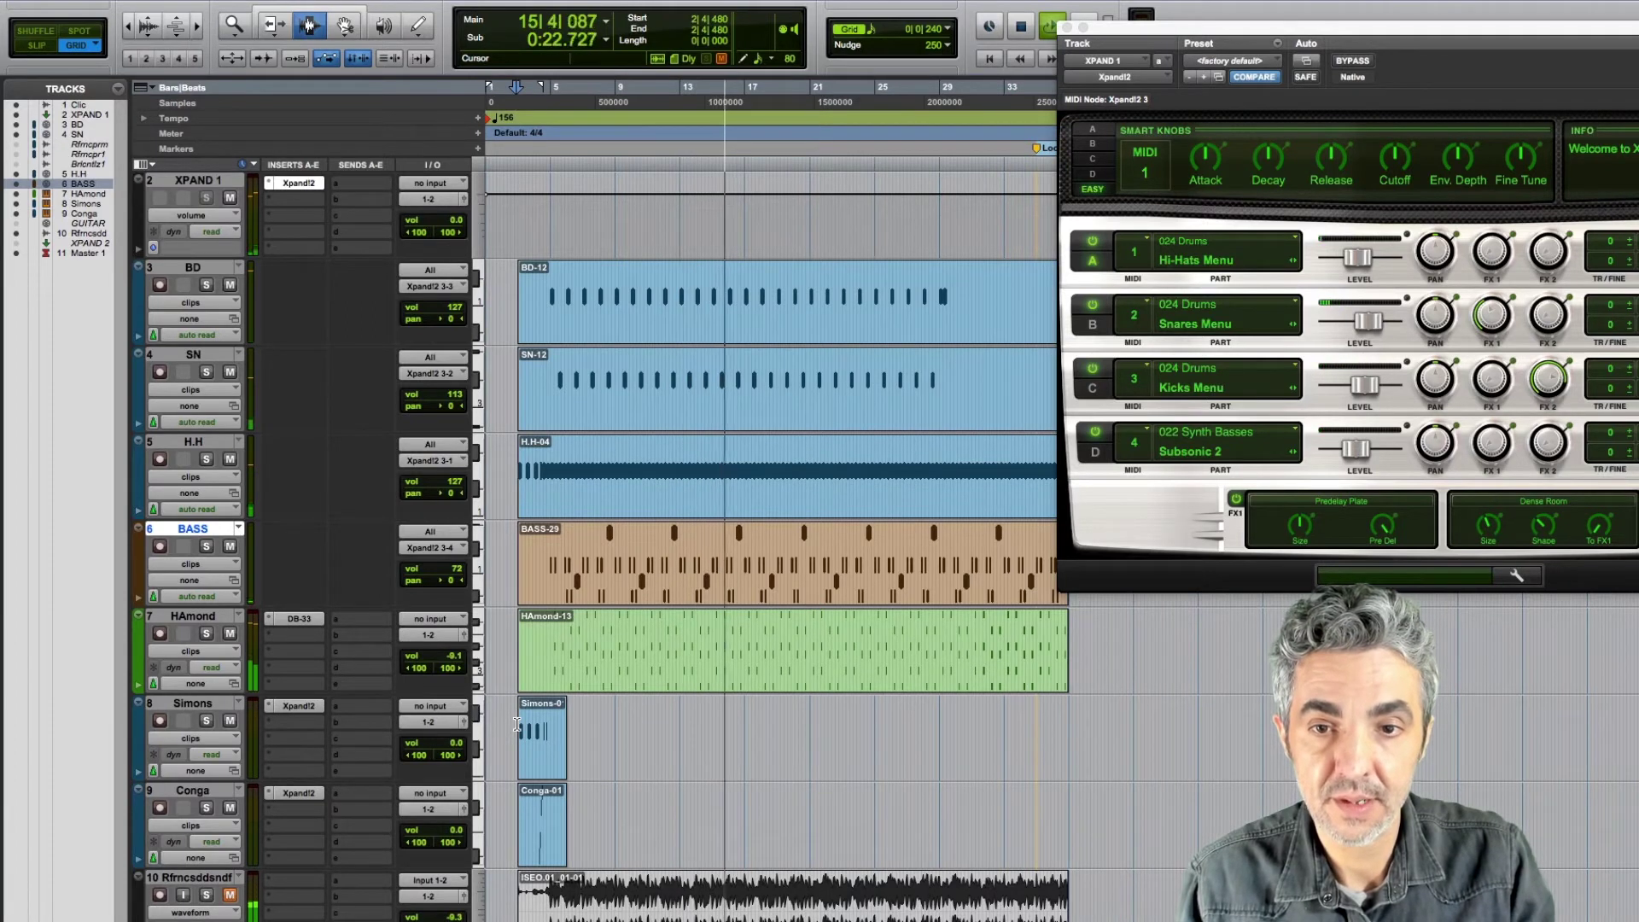
pyautogui.press('space')
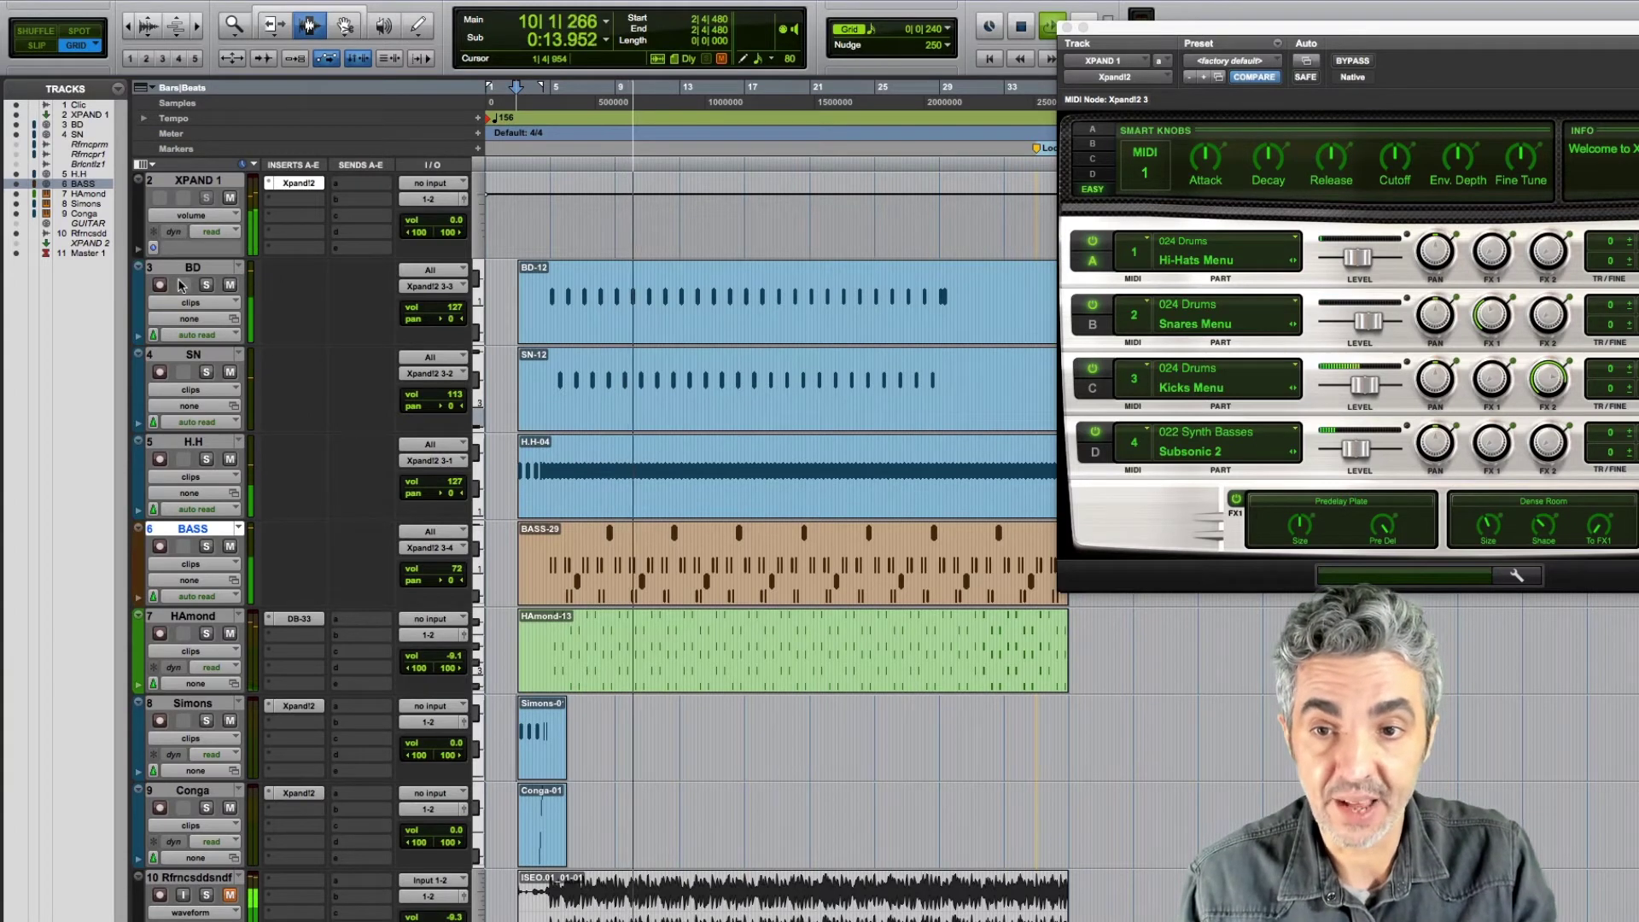
# Step: Solo the BD, SN and H.H tracks one at a time to hear each during playback
pyautogui.click(209, 289)
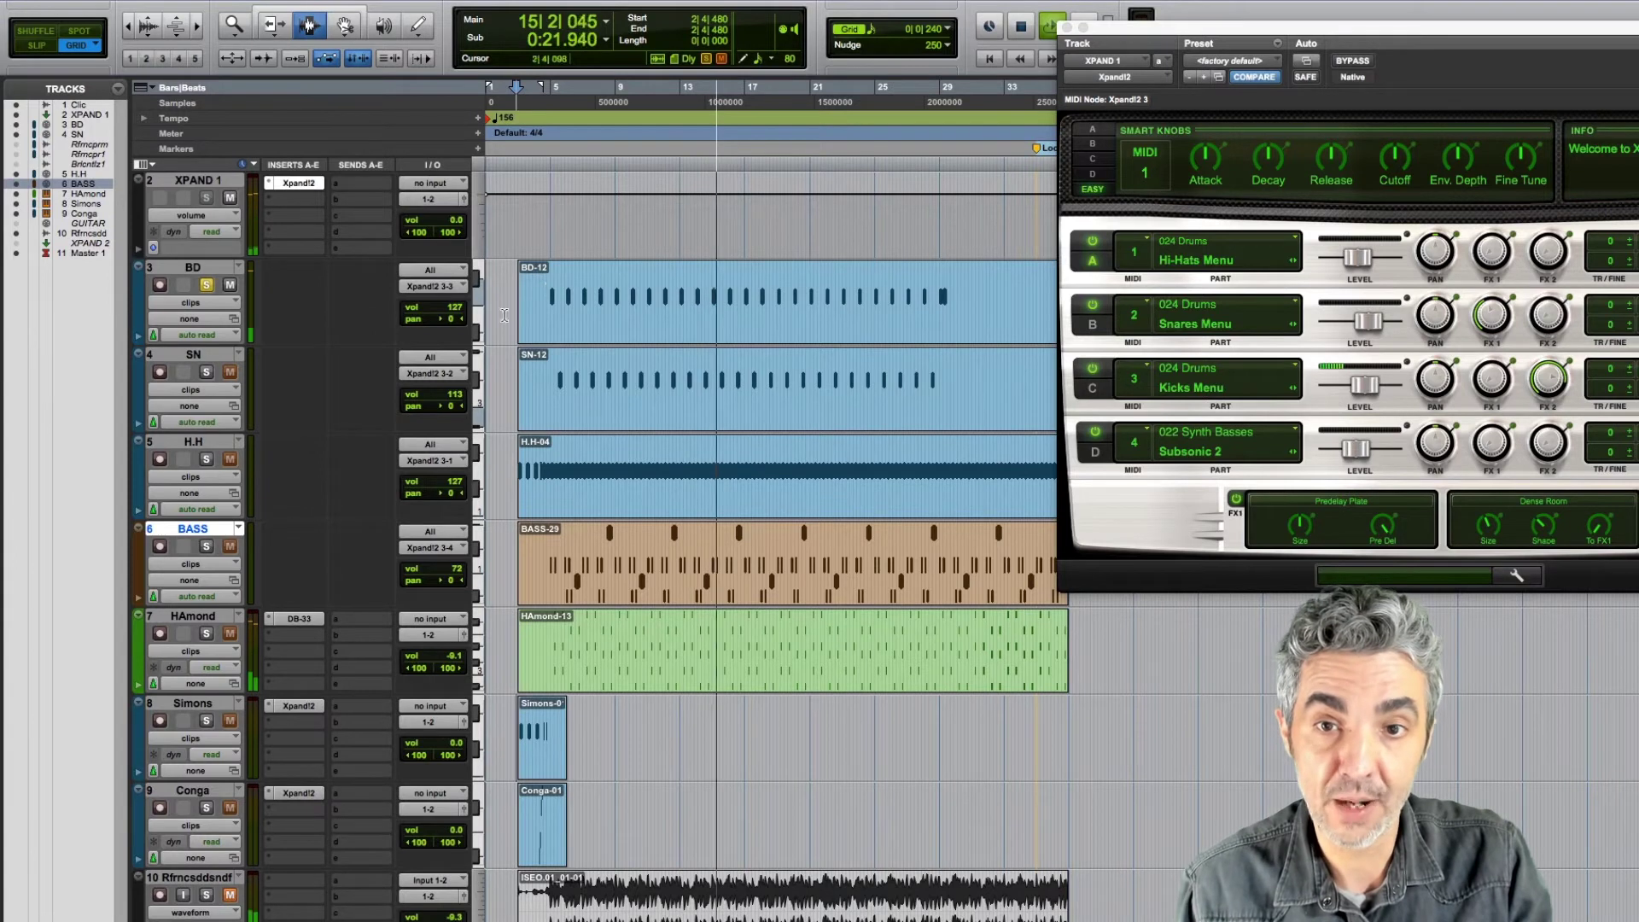
pyautogui.click(207, 372)
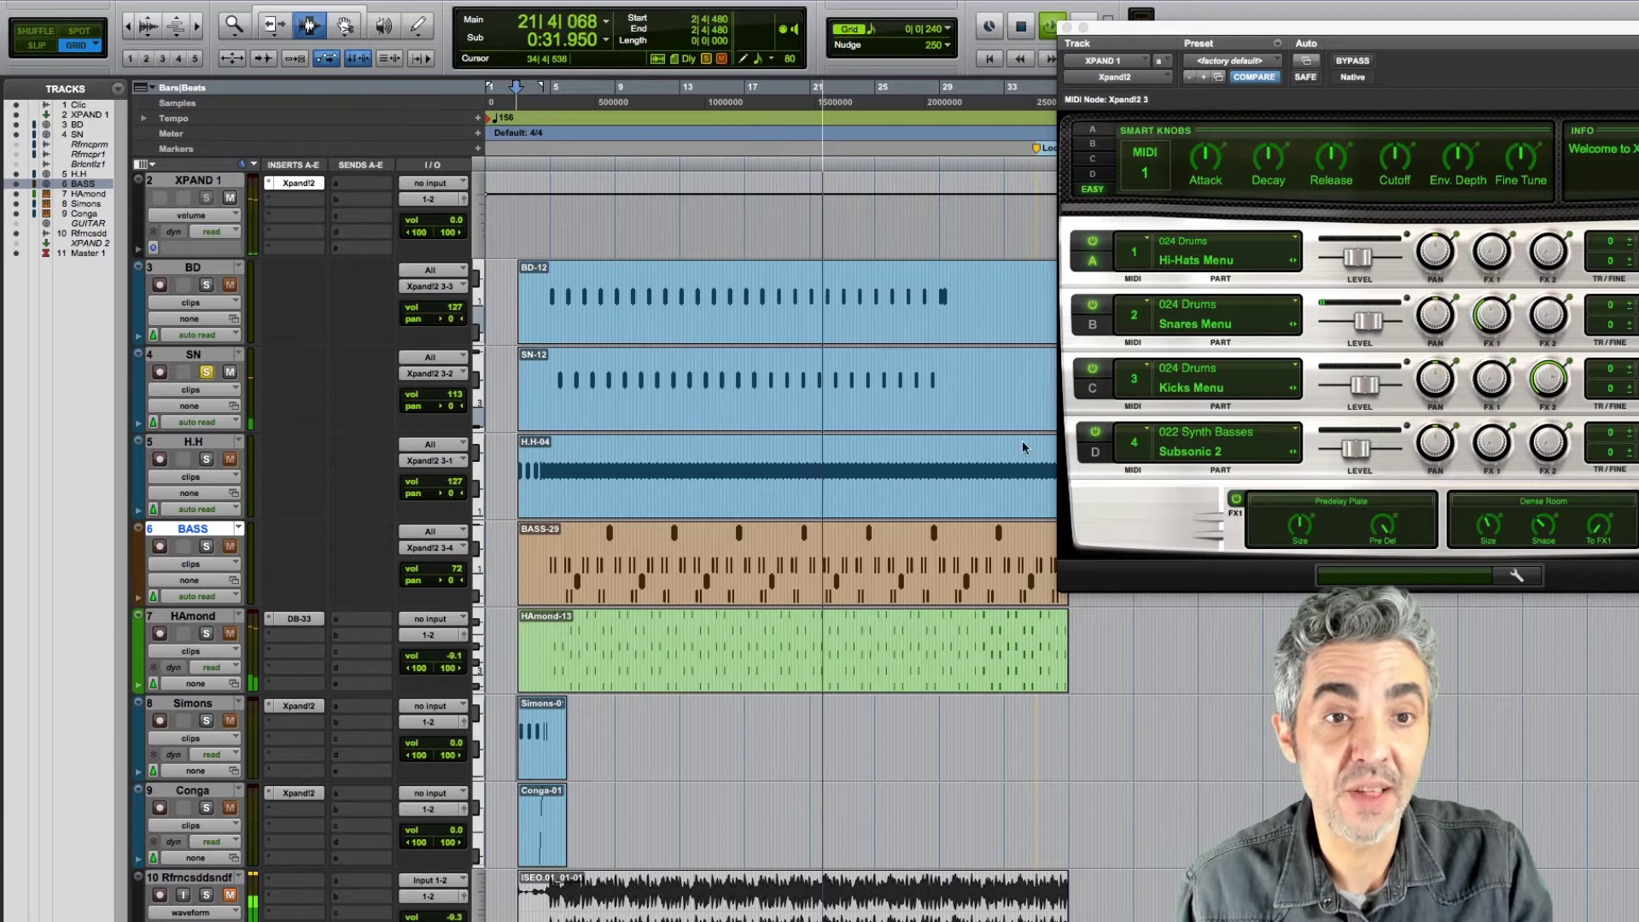
pyautogui.click(208, 461)
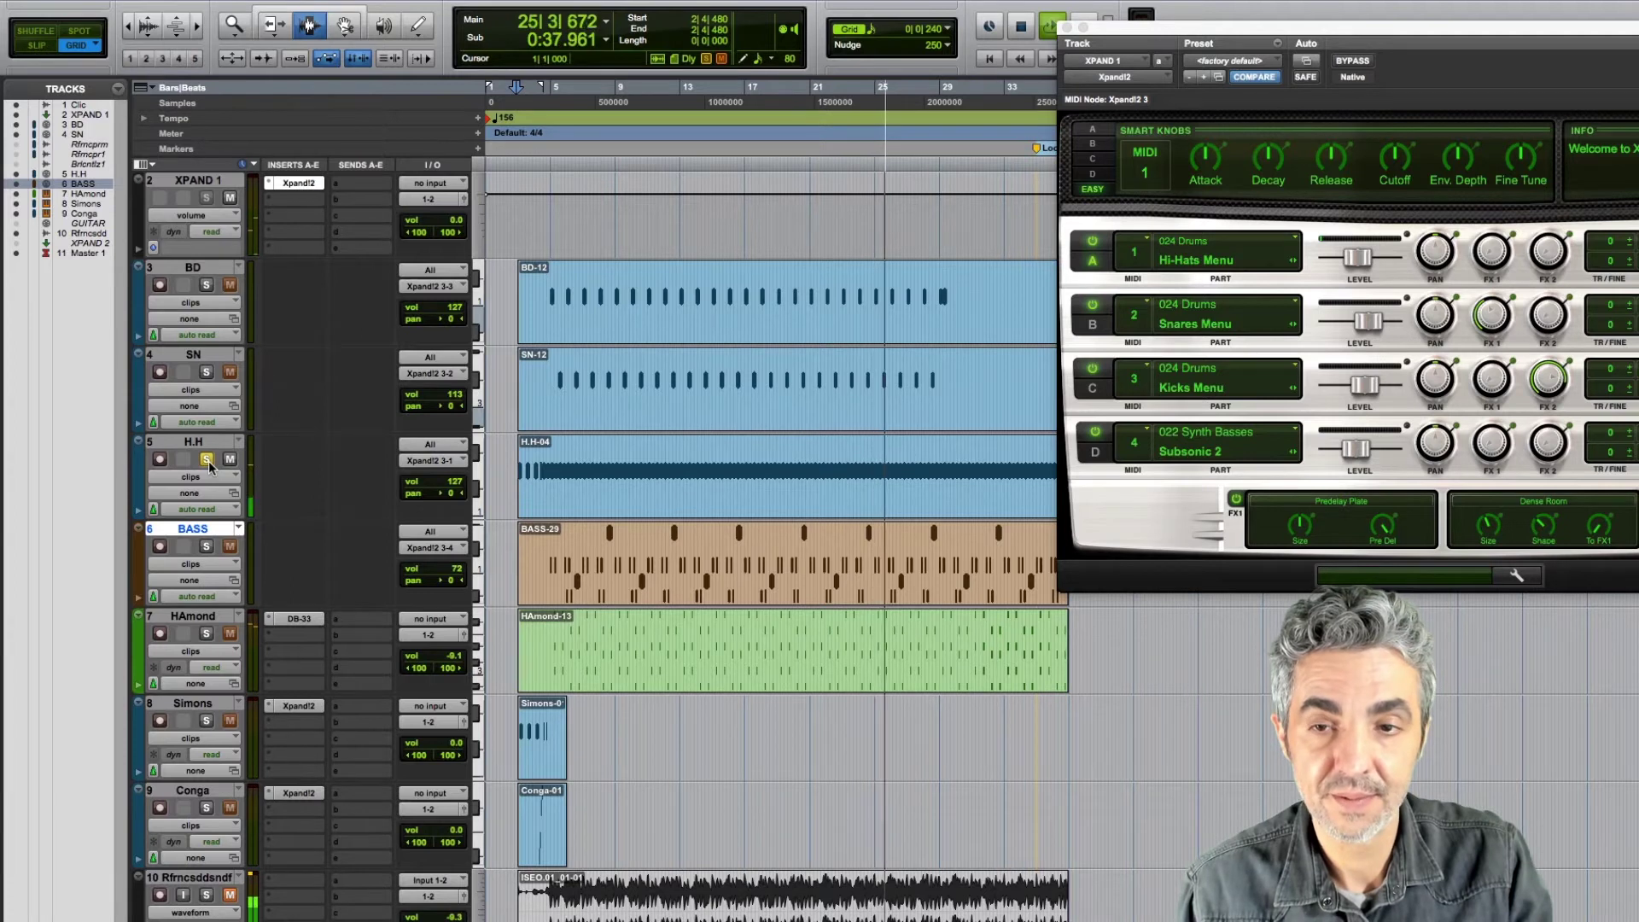
# Step: Play the BASS track in solo from 4|4|480
pyautogui.click(548, 557)
pyautogui.press('space')
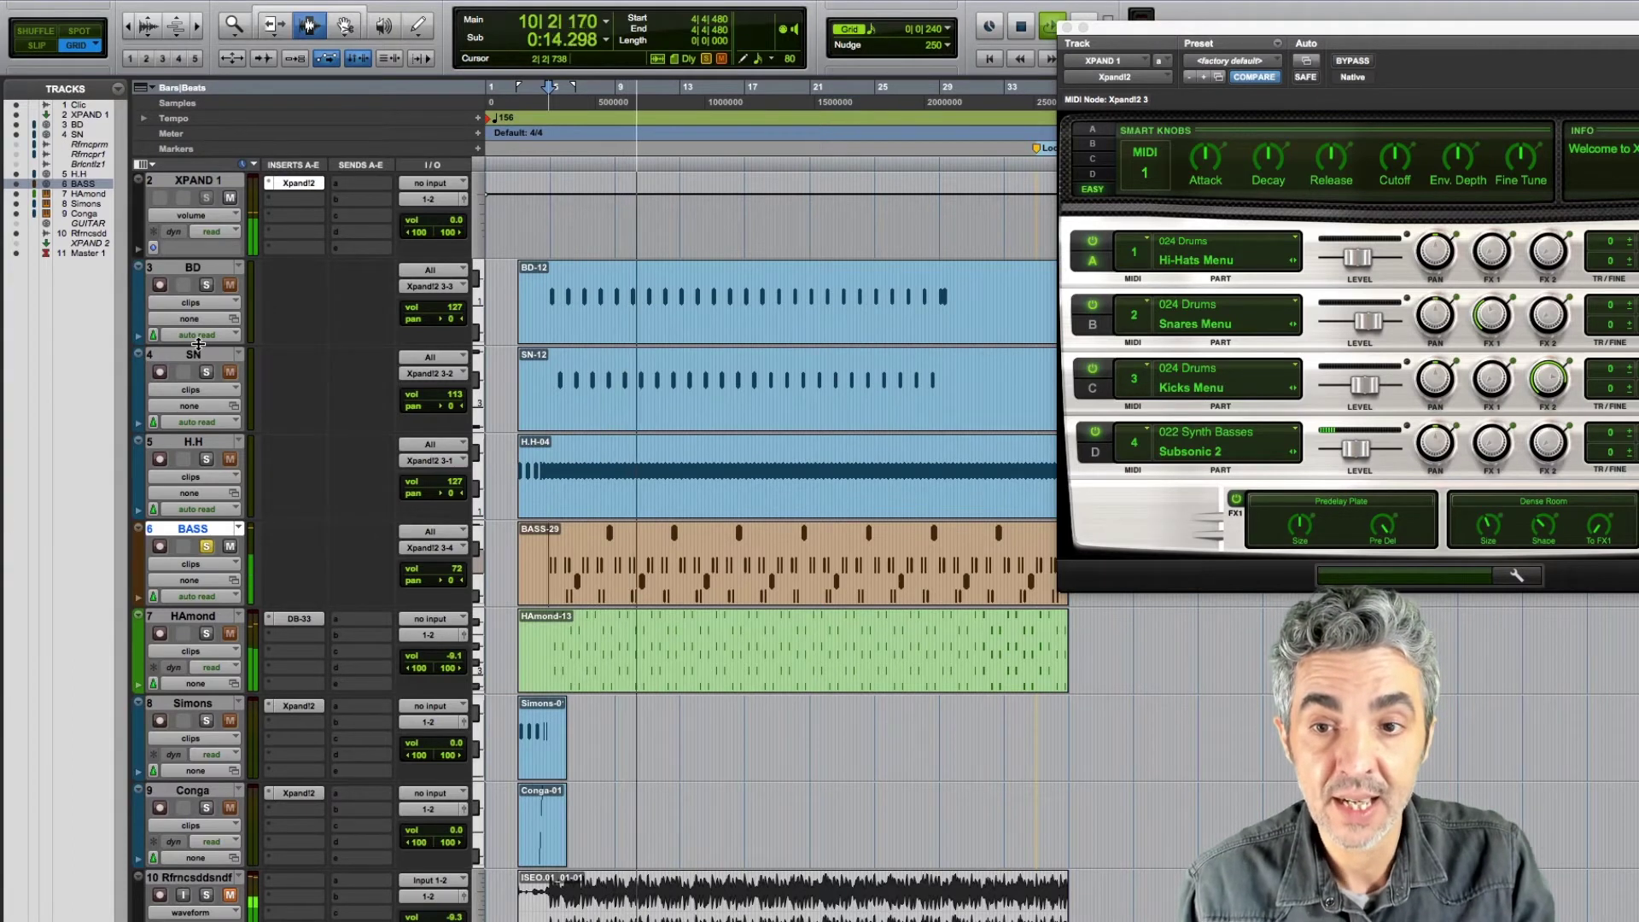
pyautogui.press('space')
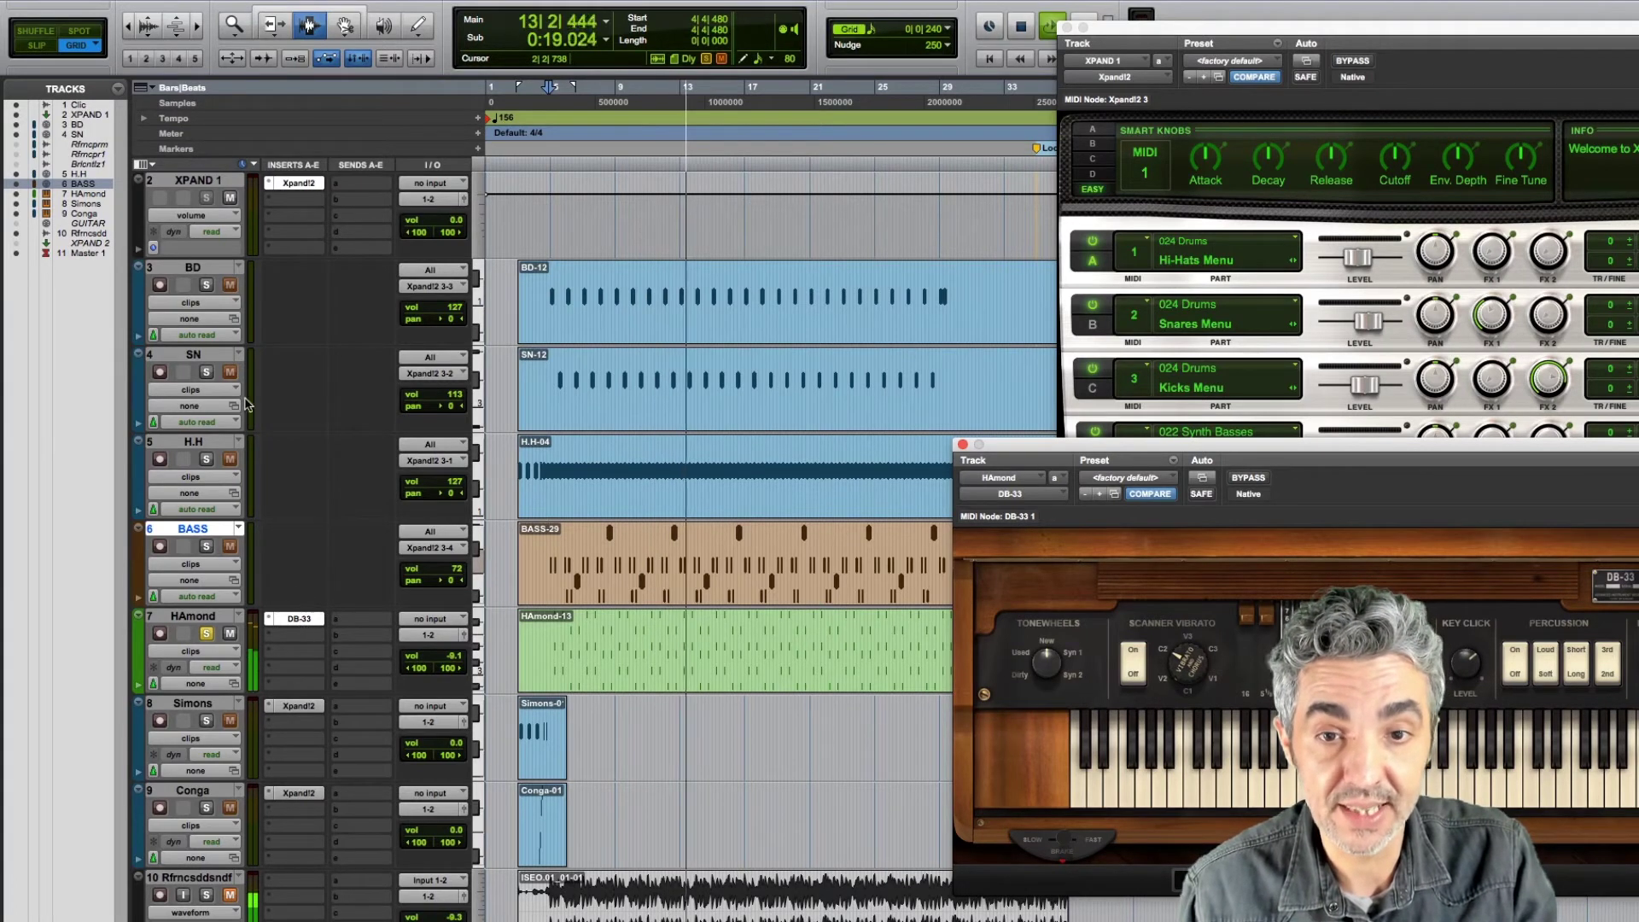
# Step: Close the HAmond track's DB-33 window and turn off its solo, ending with playback stopped
pyautogui.click(962, 444)
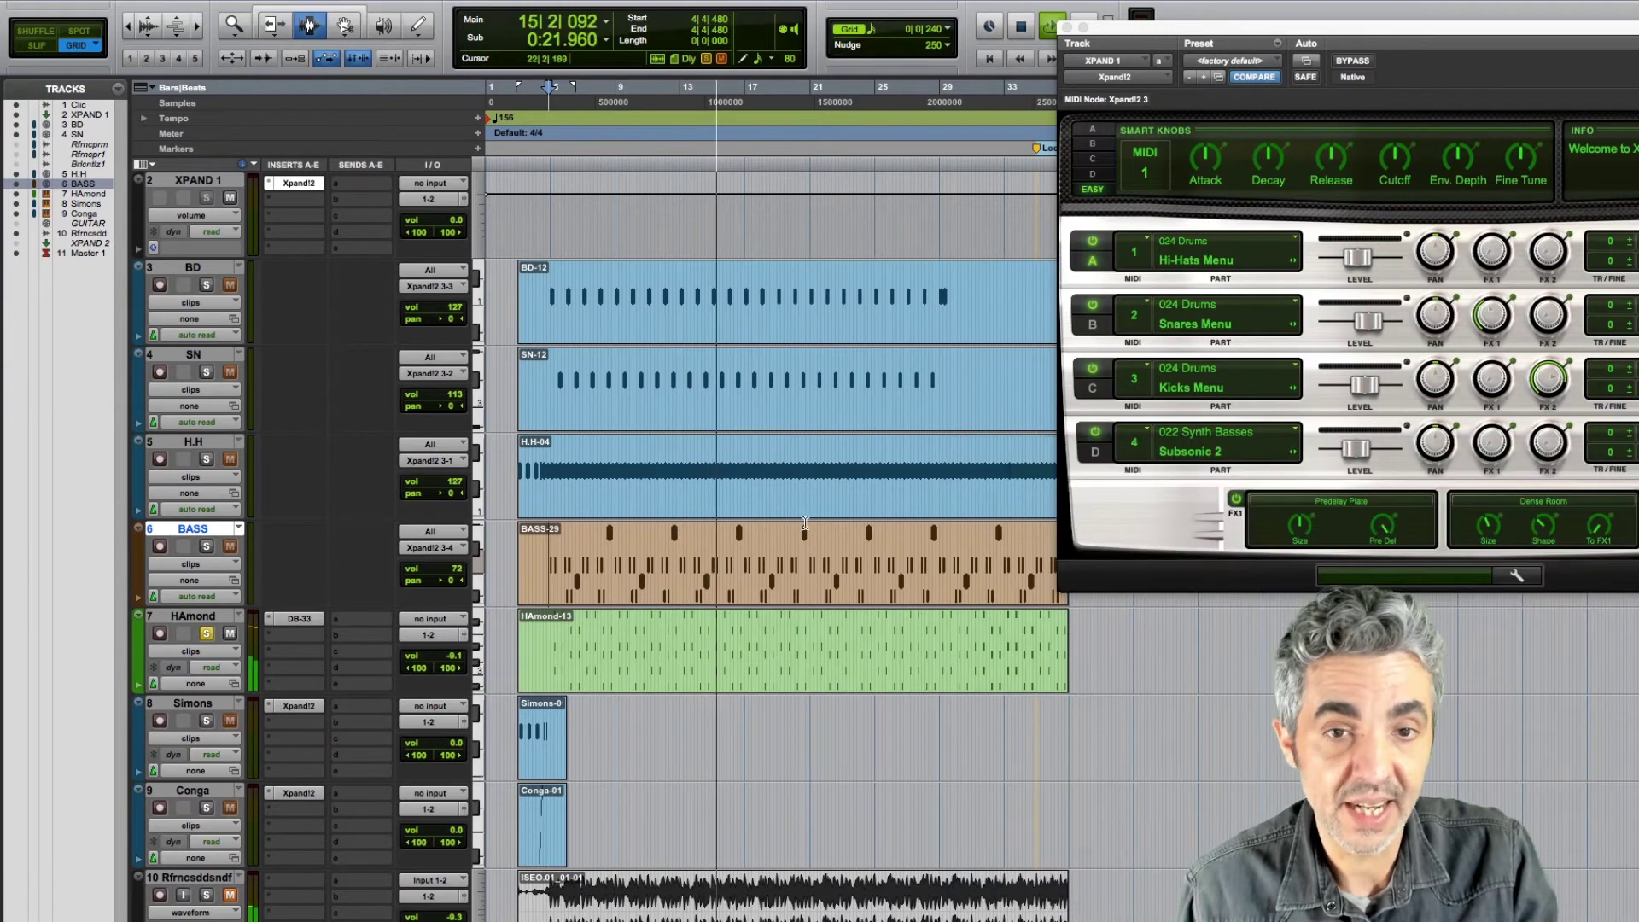
pyautogui.click(206, 634)
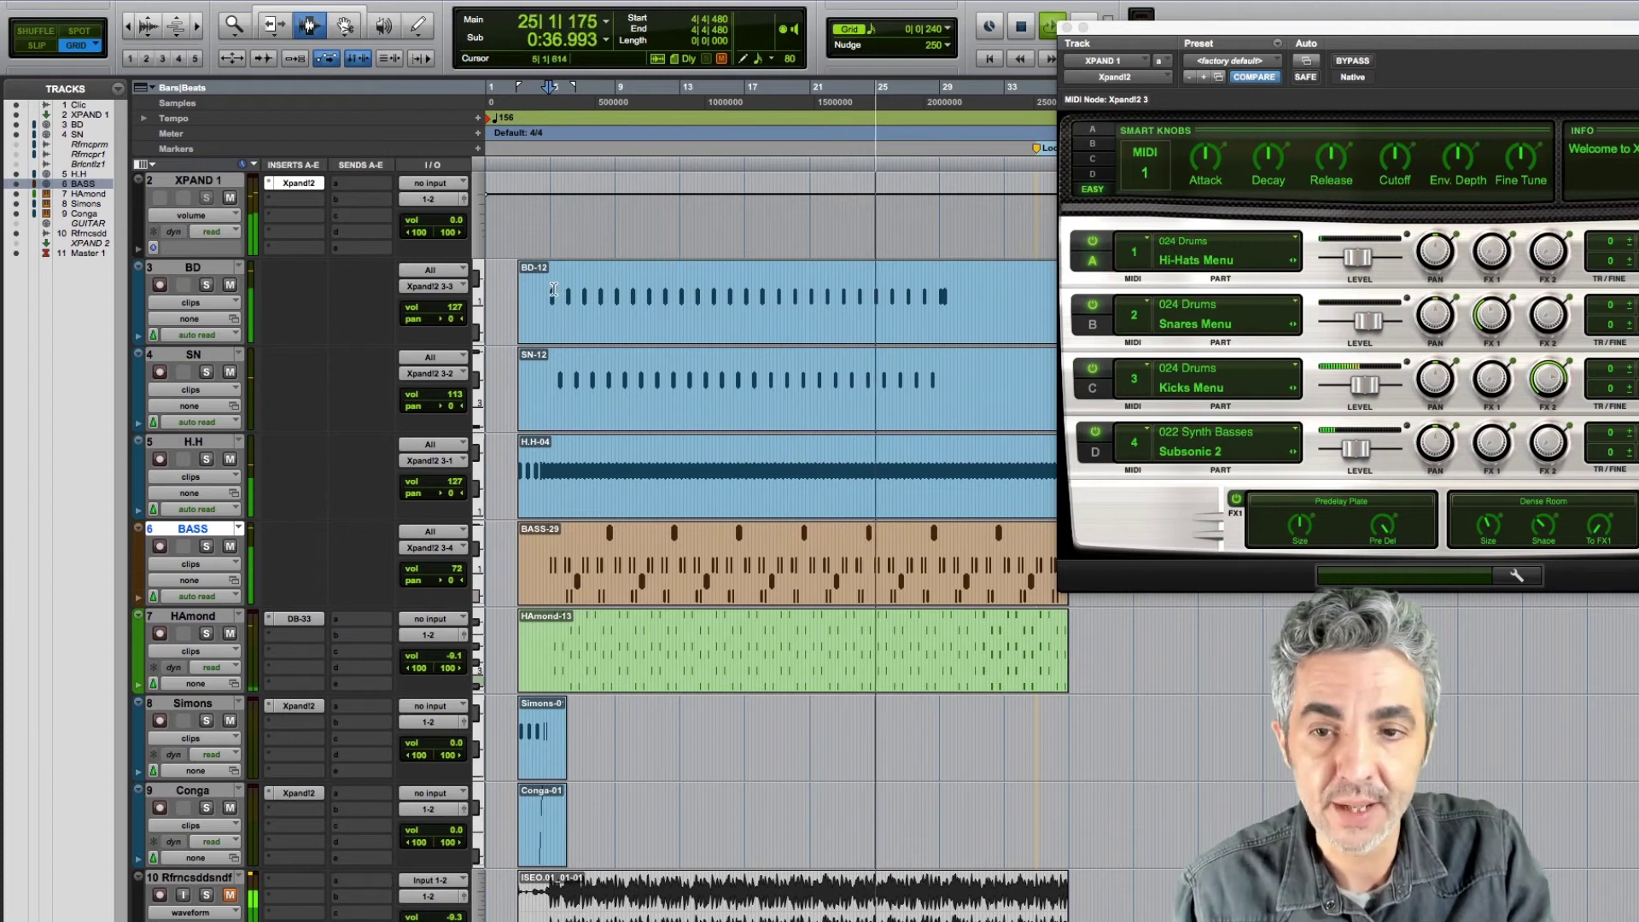
pyautogui.press('space')
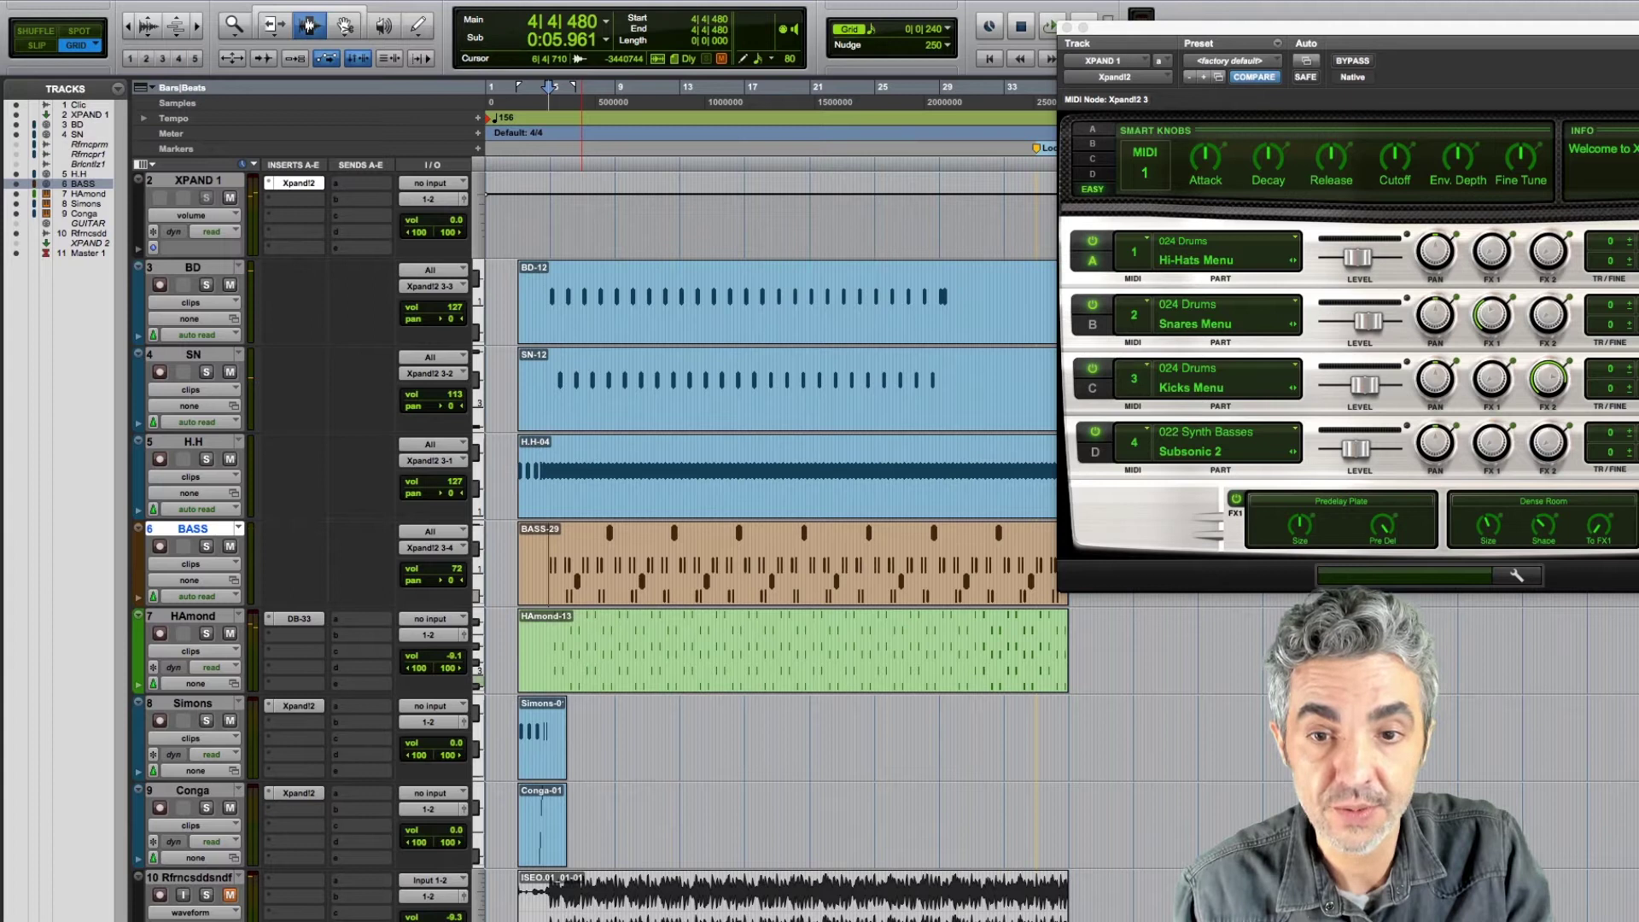
# Step: Close the XPAND 1 track's Xpand!2 window and zoom in on the first BD note at bar 5
pyautogui.click(523, 681)
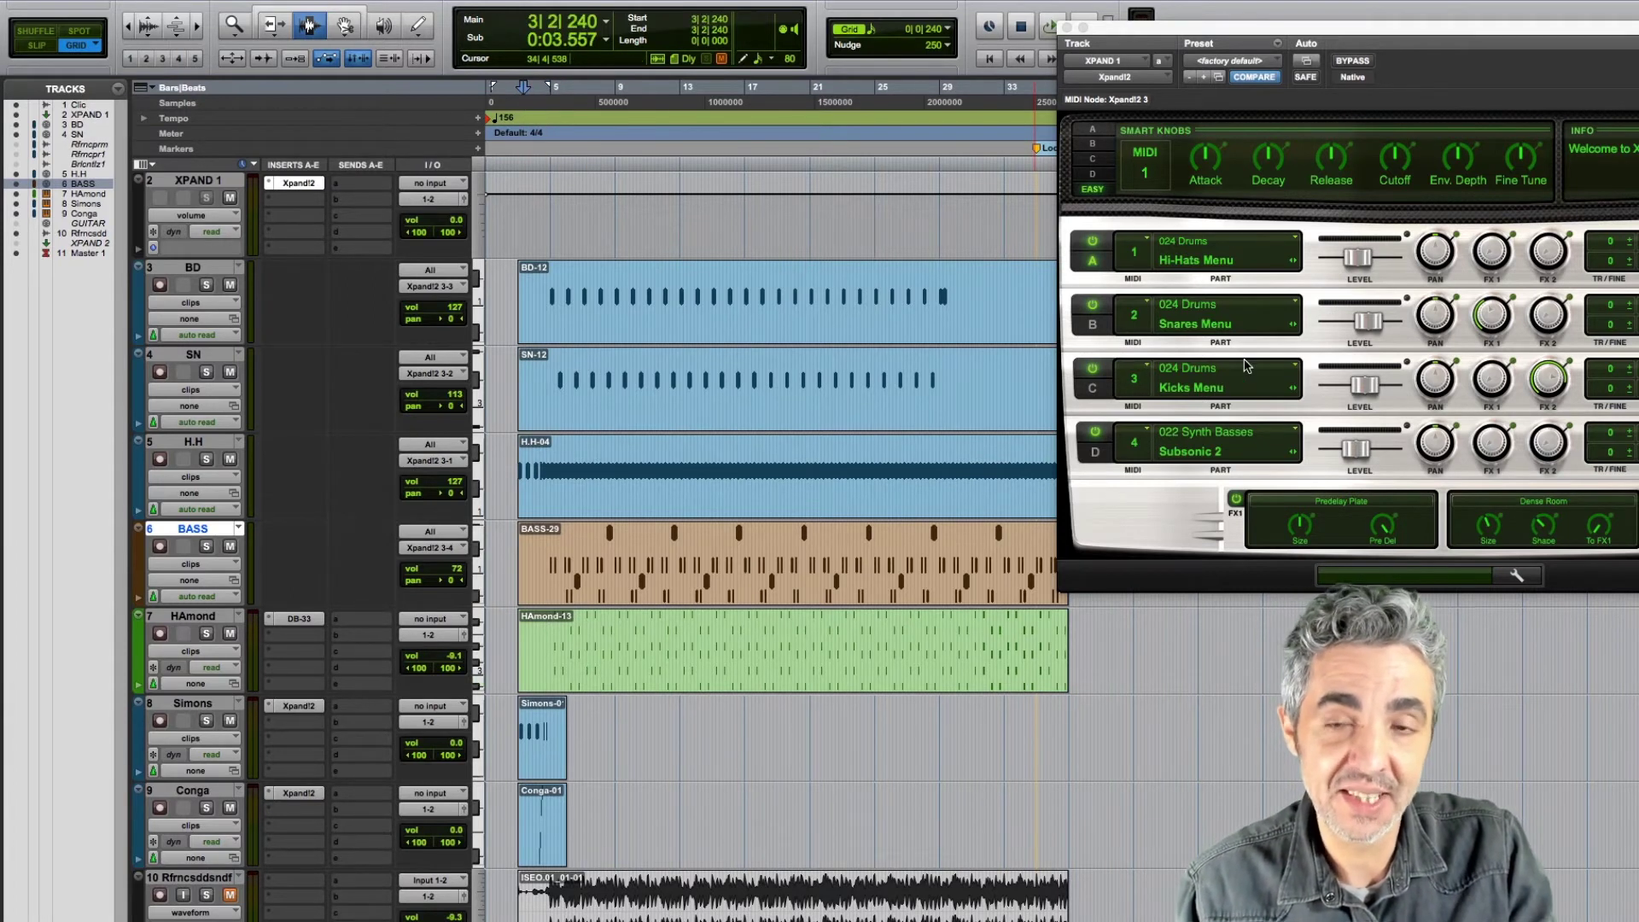
pyautogui.click(1067, 28)
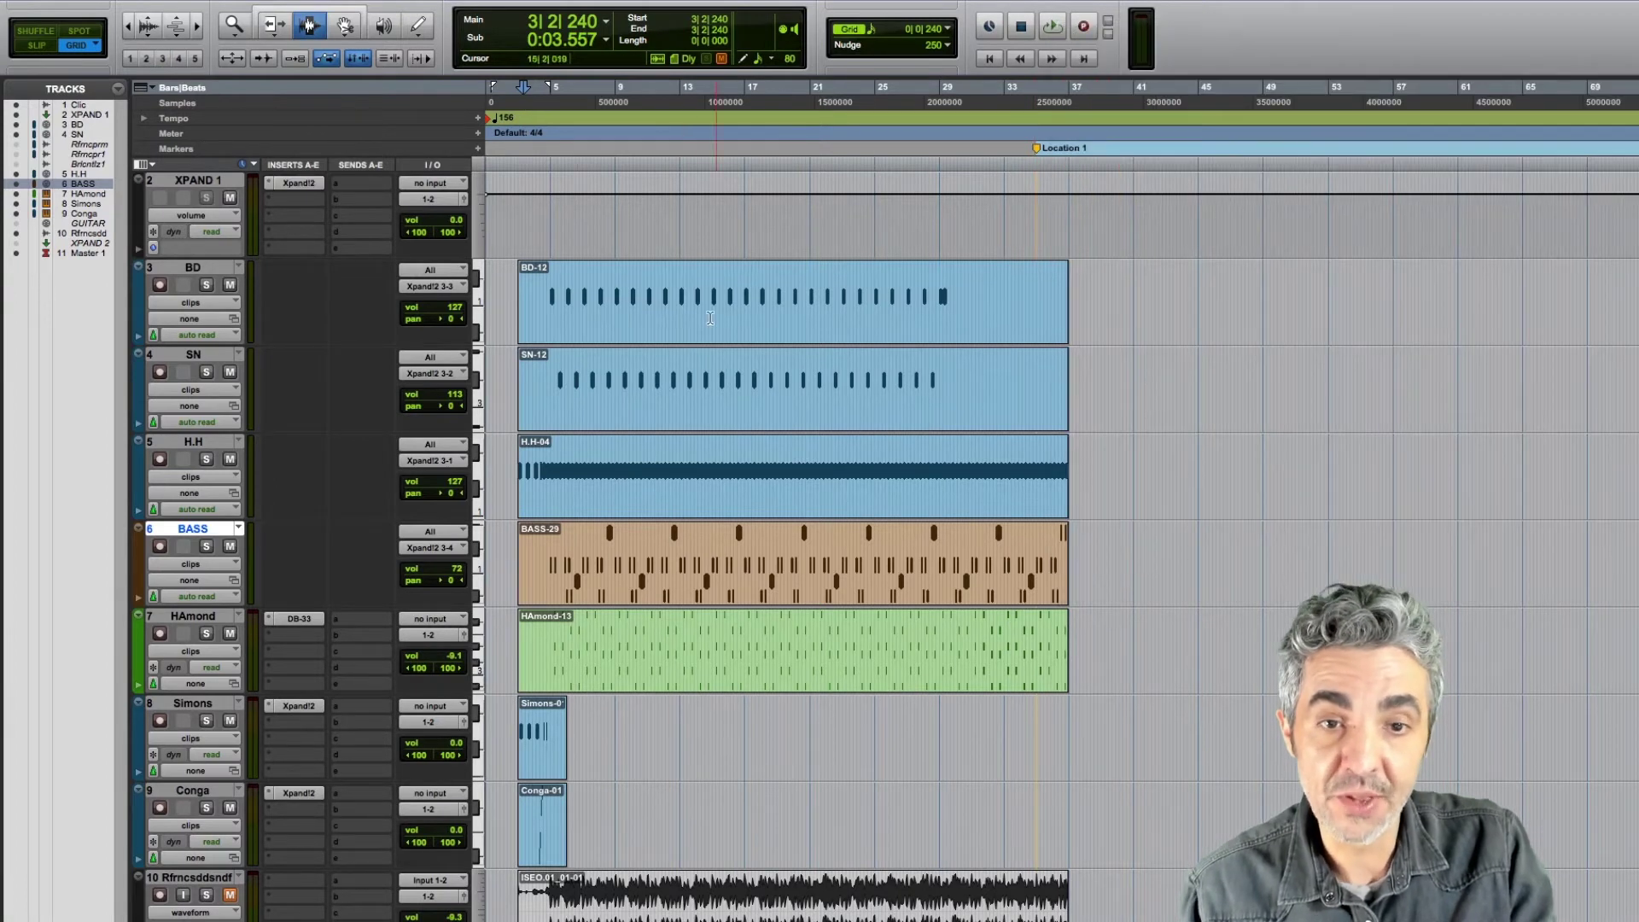
pyautogui.click(553, 296)
pyautogui.press('super+bracketright')
pyautogui.press('super+bracketright')
pyautogui.press('super+bracketright')
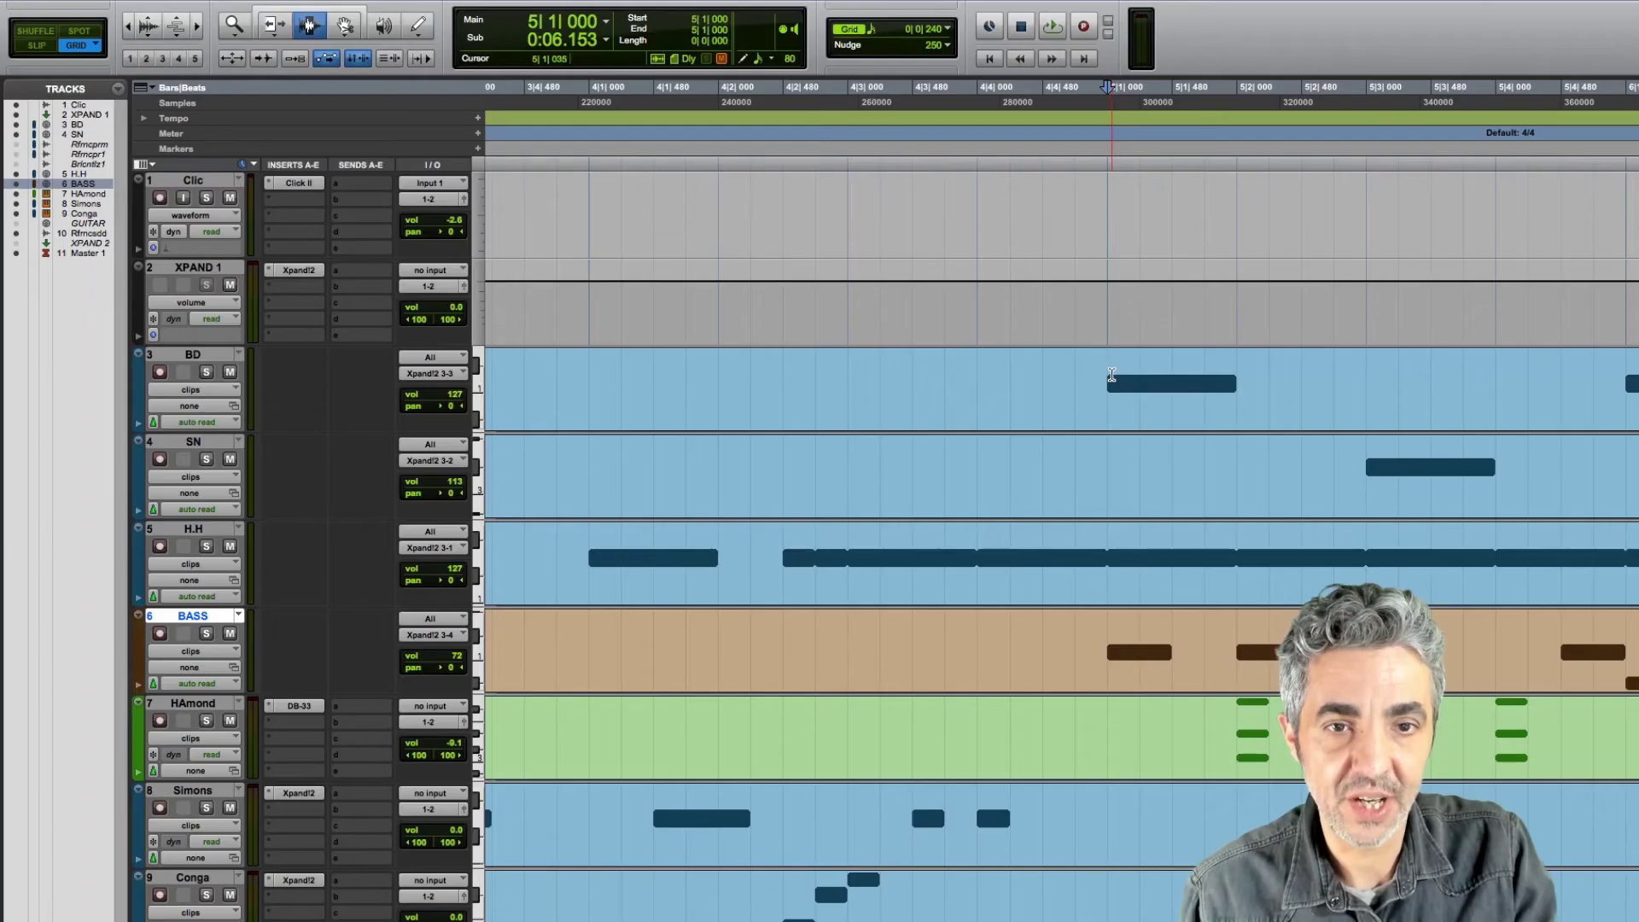
# Step: Locate the BD notes at the starts of bars 6, 7 and 8 with the edit cursor
pyautogui.press('super+bracketleft')
pyautogui.hscroll(1, 1118, 420)
pyautogui.click(1041, 367)
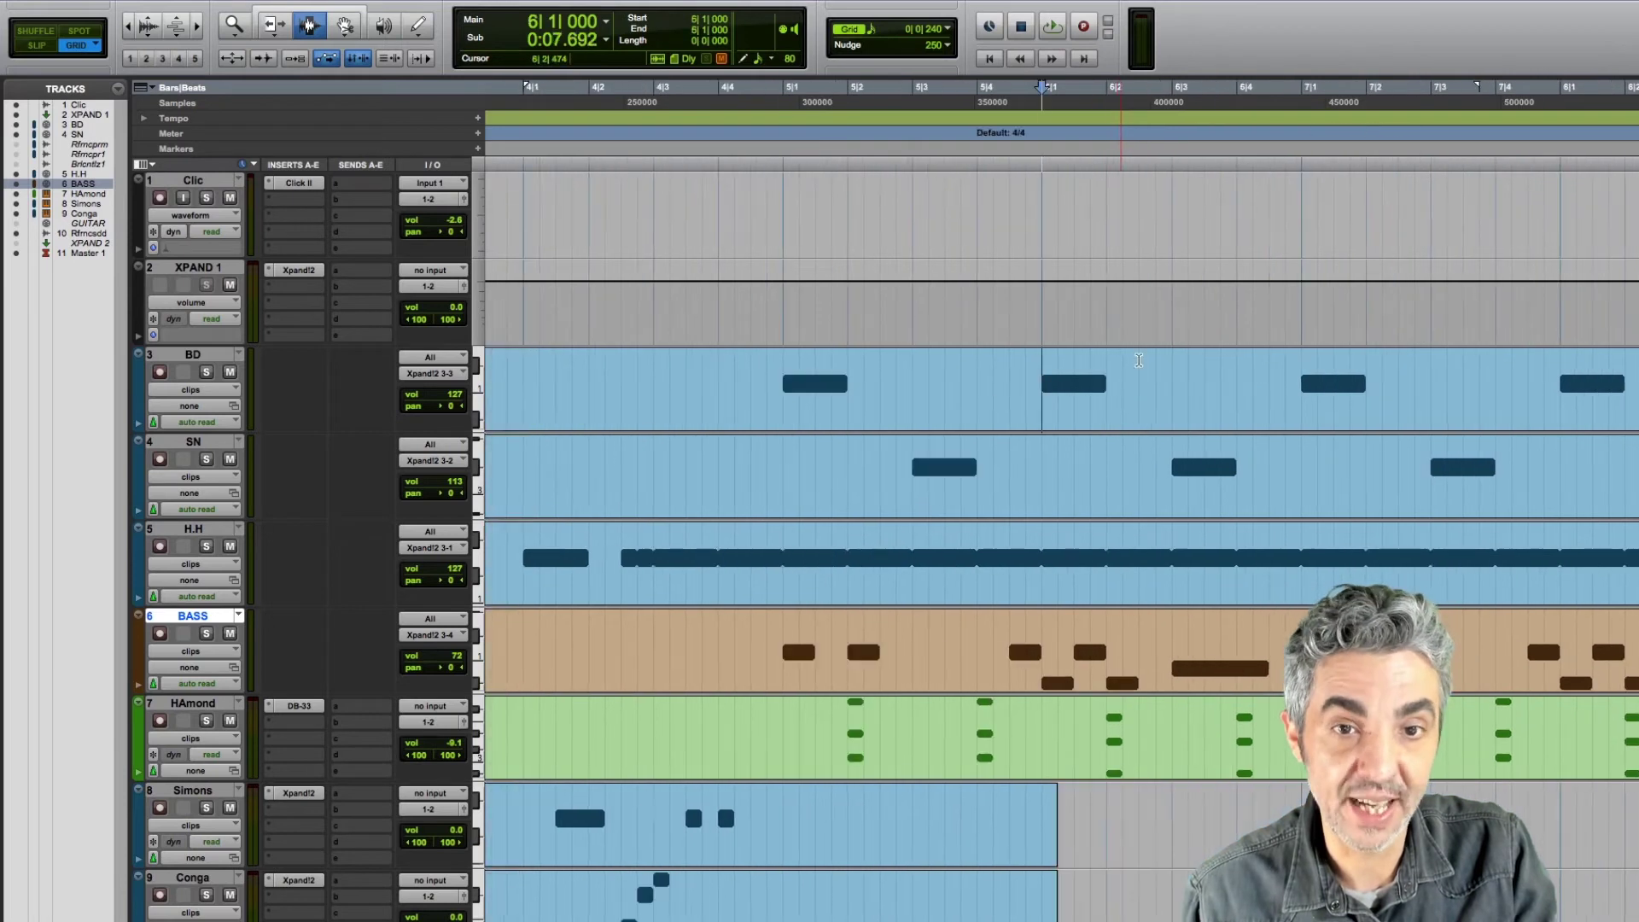
pyautogui.click(1302, 368)
pyautogui.click(1561, 367)
# Step: Locate the SN notes on beat 3 of bars 5, 6 and 8 with the edit cursor
pyautogui.click(915, 466)
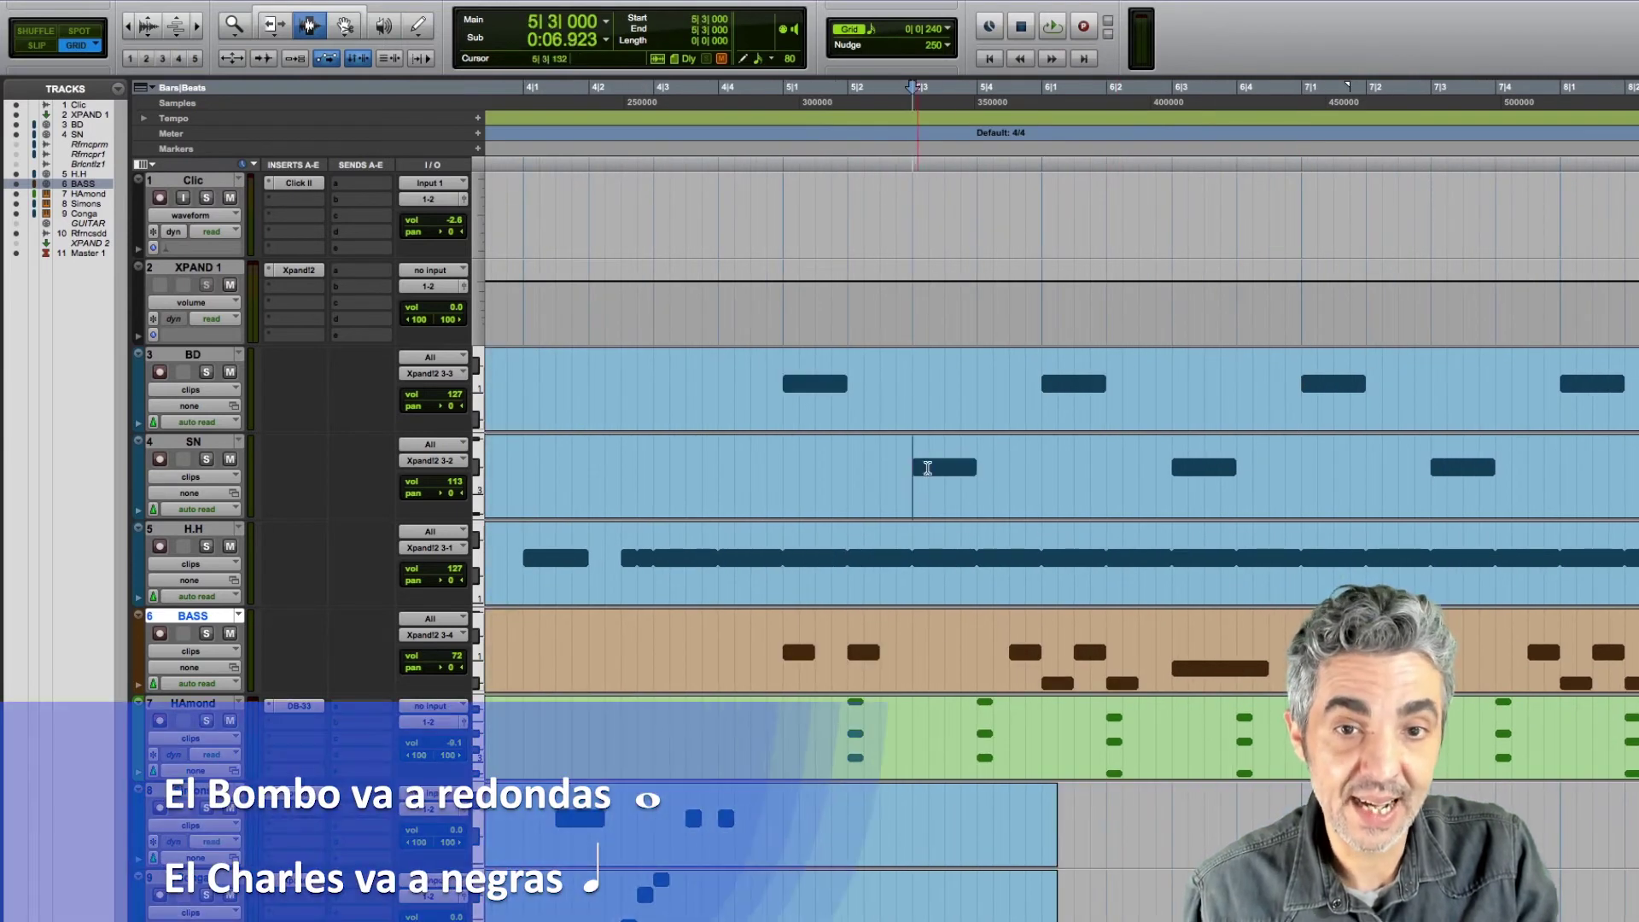
pyautogui.click(1177, 466)
pyautogui.press('super+bracketleft')
pyautogui.click(1393, 461)
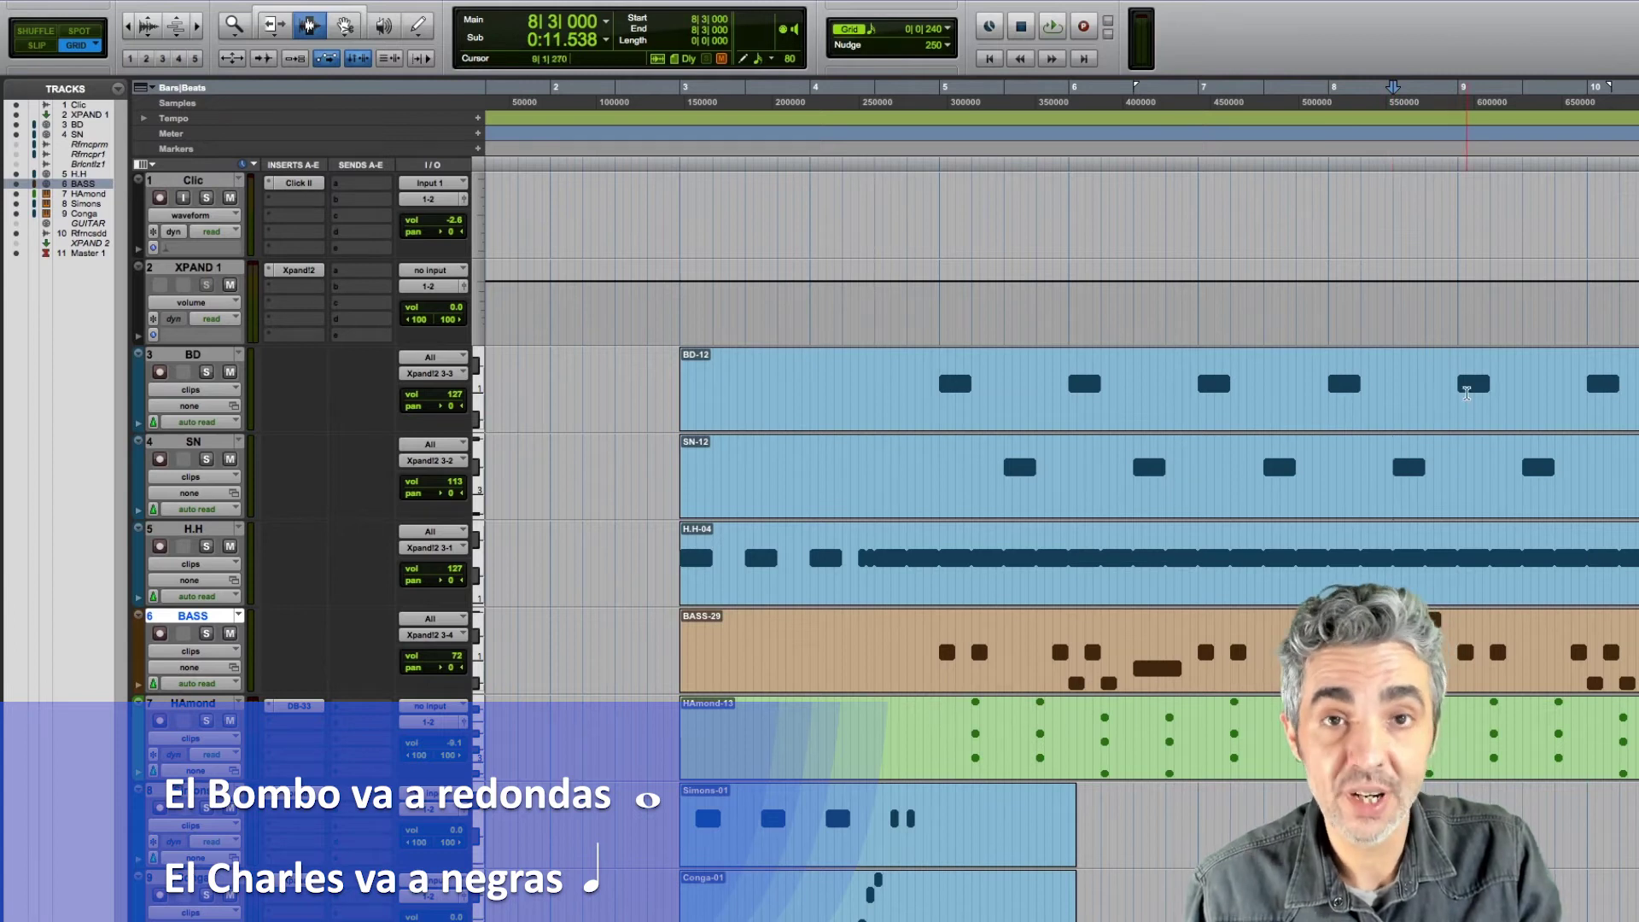
# Step: Locate the BD note at the start of bar 9 and the SN note on beat 3 of that bar
pyautogui.click(1460, 388)
pyautogui.click(1522, 463)
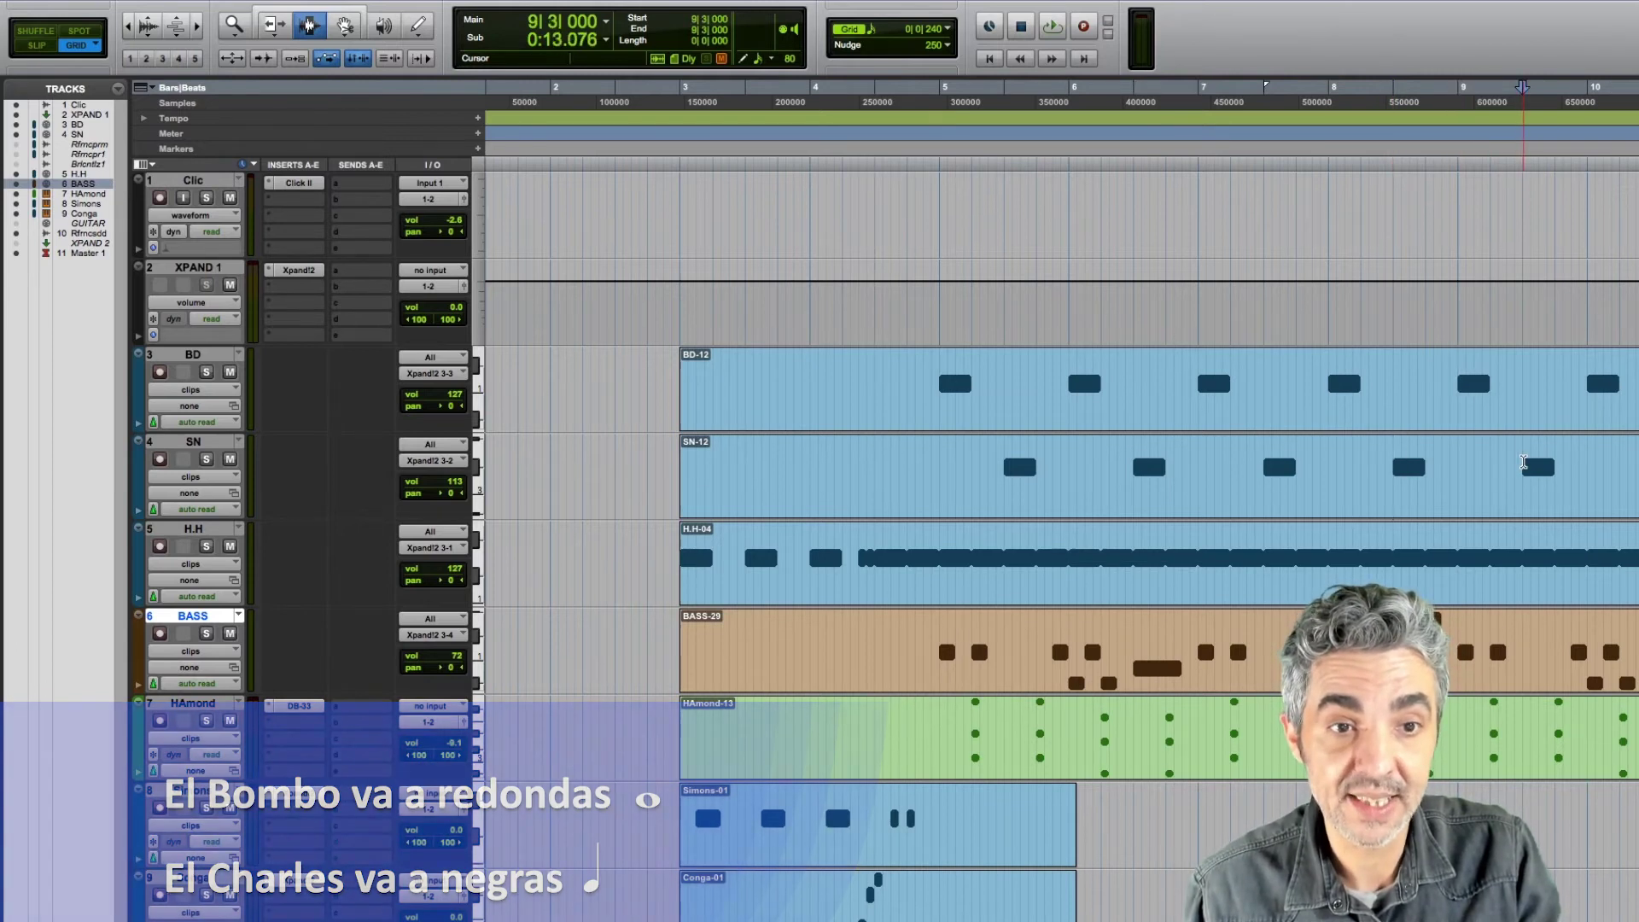
# Step: Zoom in on the H.H notes on beat 2 of bar 4 and play briefly from 4|2|480
pyautogui.click(870, 559)
pyautogui.press('super+bracketright')
pyautogui.press('super+bracketright')
pyautogui.press('super+bracketright')
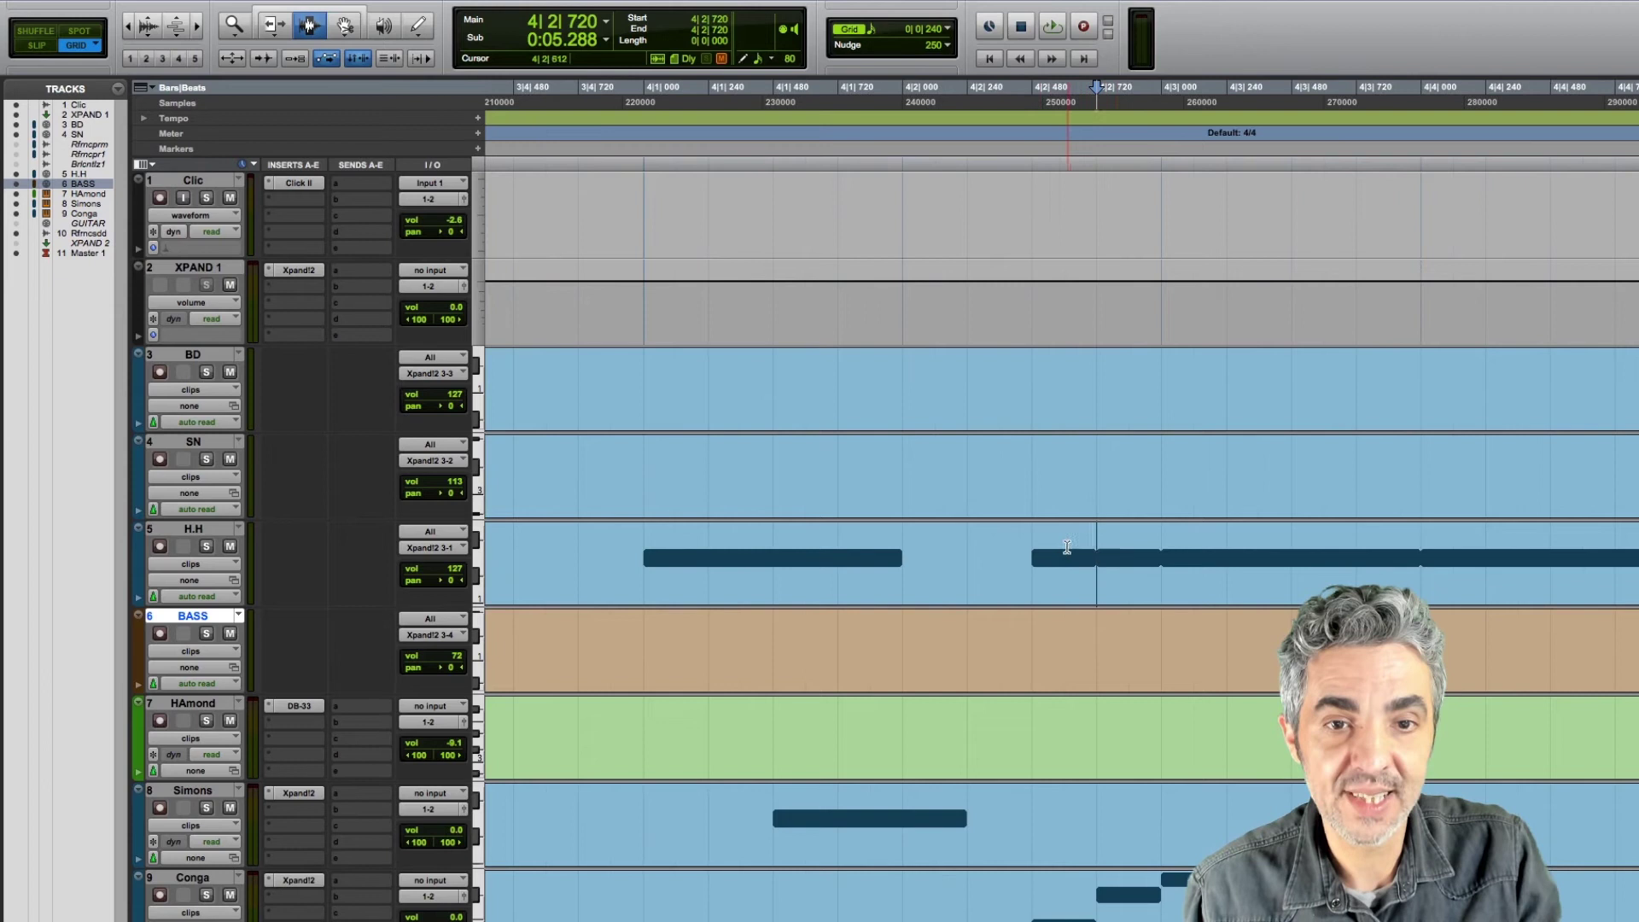
pyautogui.click(1032, 559)
pyautogui.press('space')
pyautogui.press('space')
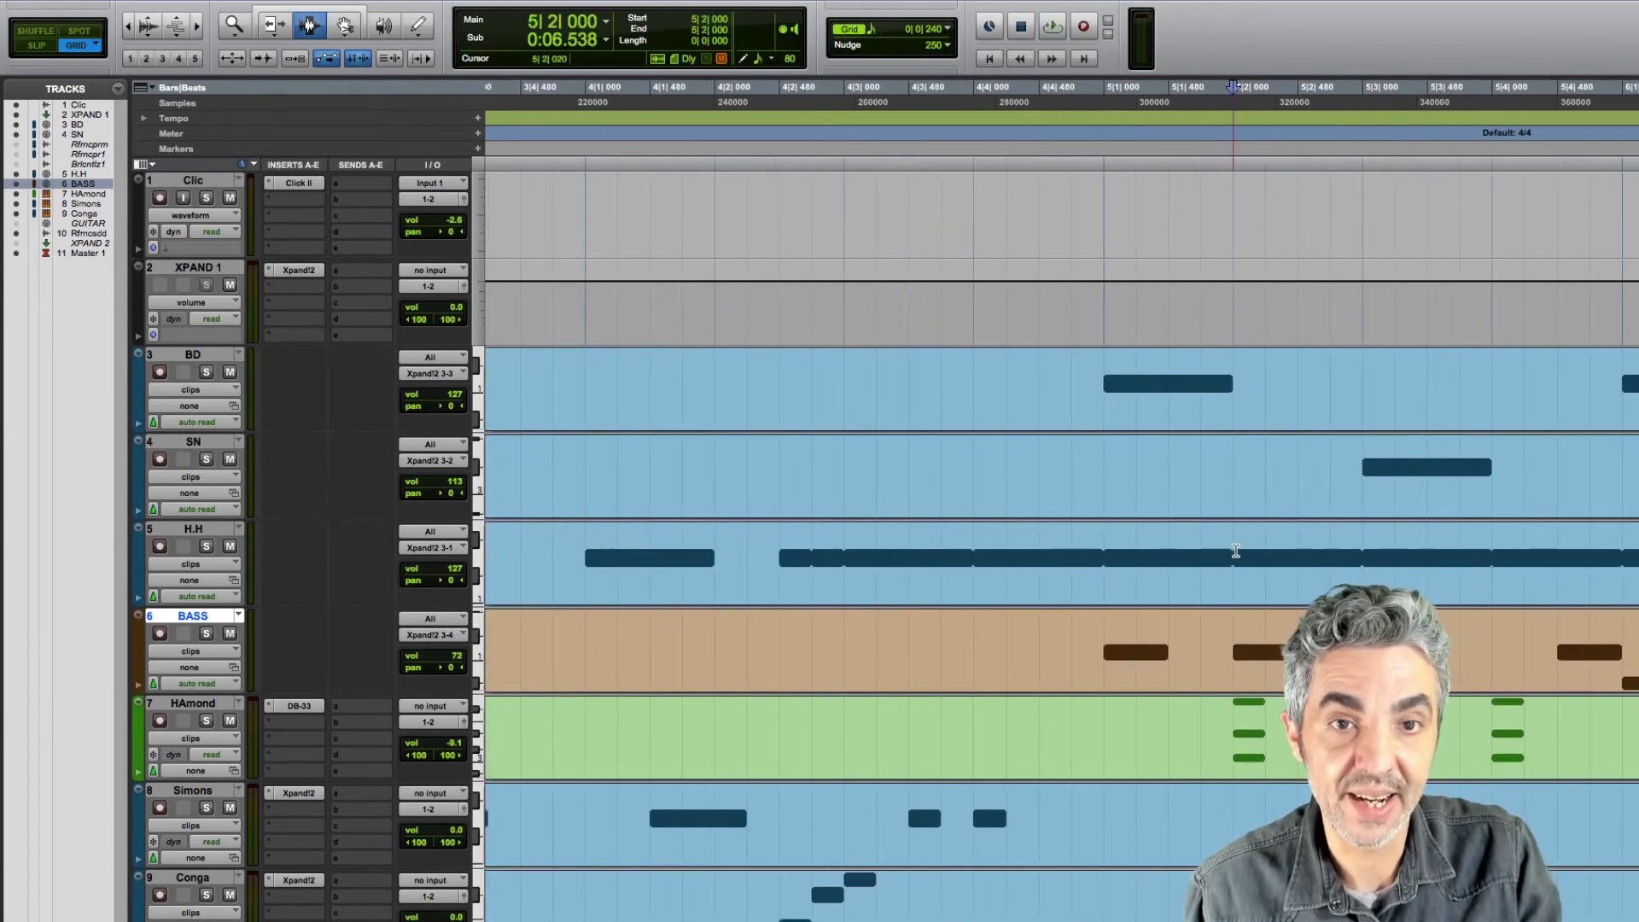
# Step: Locate the H.H notes on beats 3 and 4 of bars 5 and 4 with the edit cursor
pyautogui.click(1366, 559)
pyautogui.click(1494, 559)
pyautogui.click(848, 565)
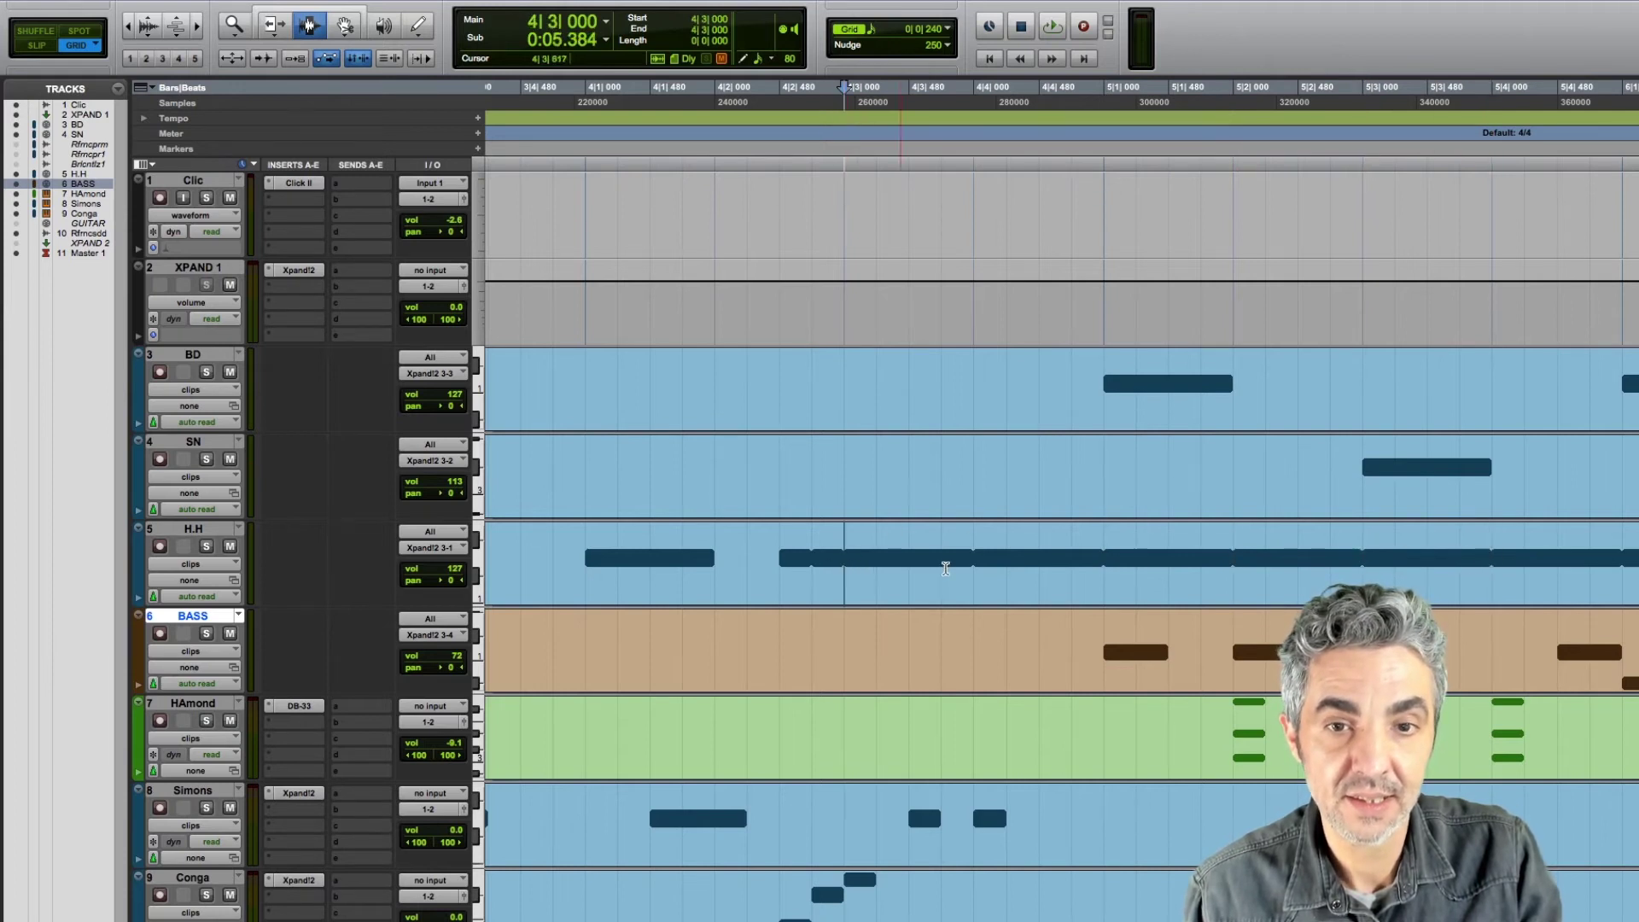
pyautogui.click(976, 560)
pyautogui.press('super+bracketleft')
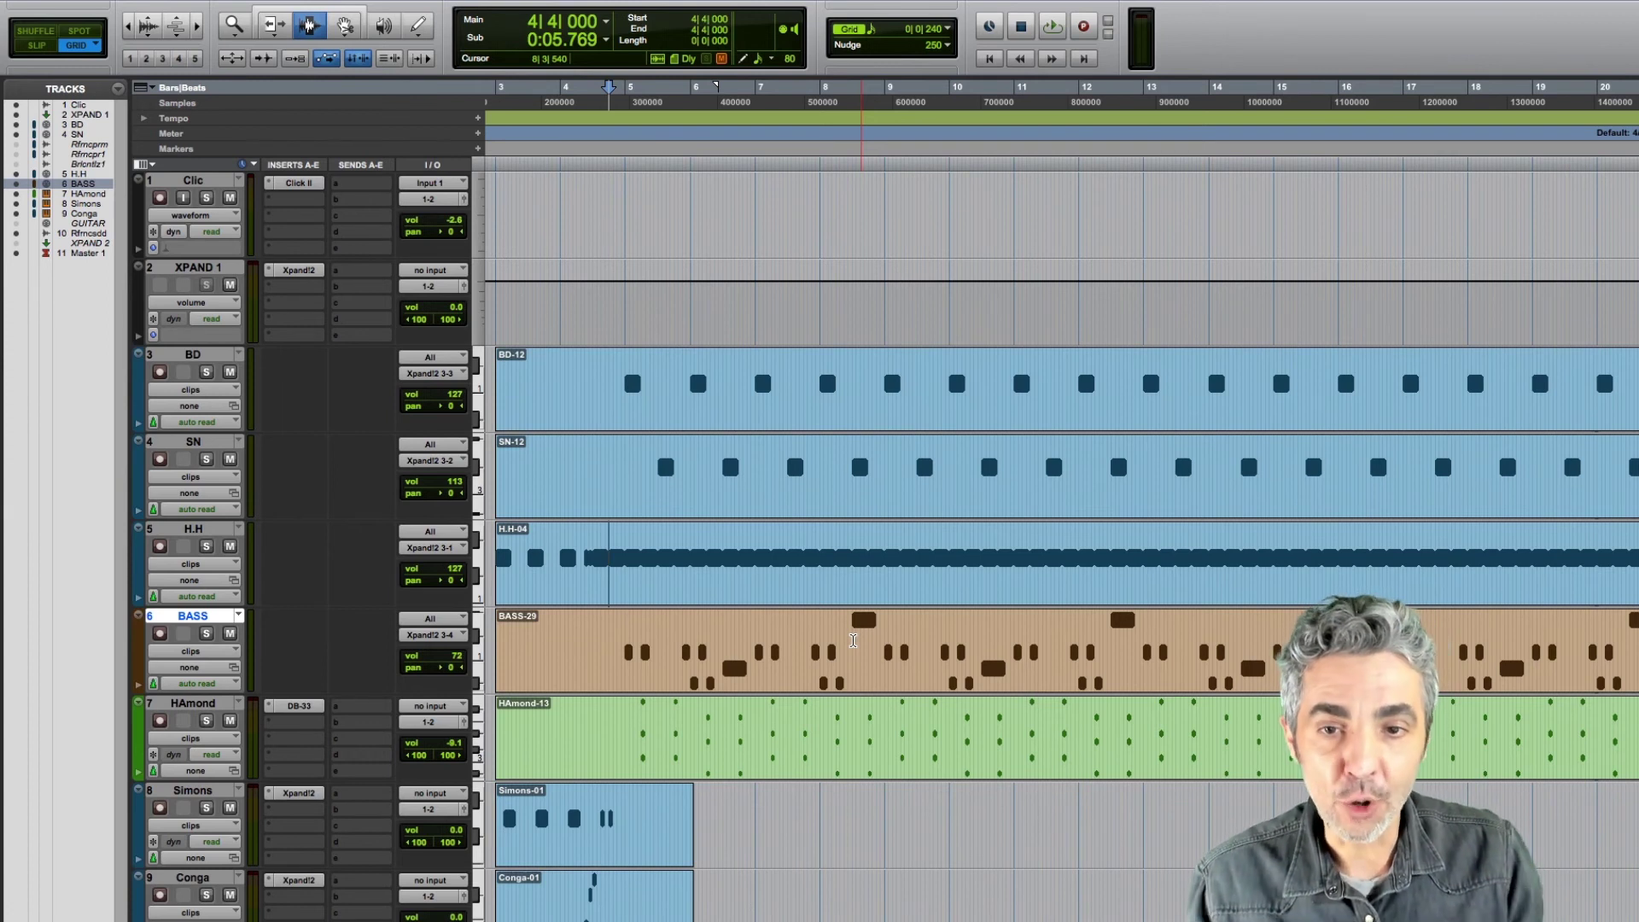
# Step: Zoom in on the first HAmond chord and place the edit cursor at its start on beat 2 of bar 5
pyautogui.click(637, 713)
pyautogui.press('super+bracketright')
pyautogui.press('super+bracketright')
pyautogui.press('super+bracketright')
pyautogui.click(1137, 704)
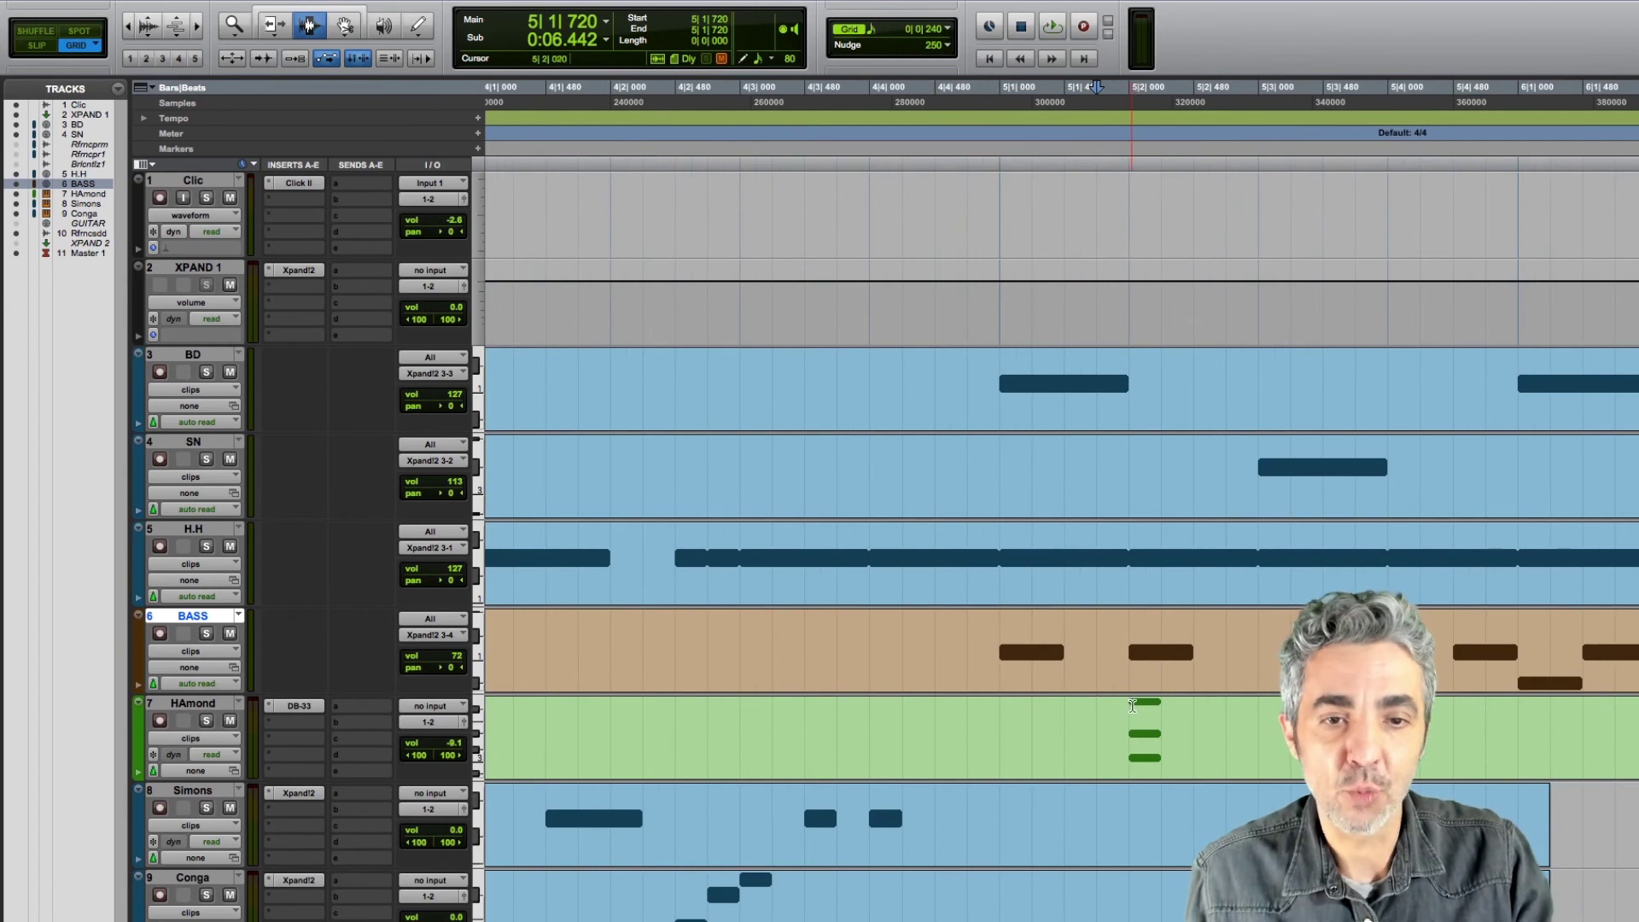
pyautogui.press('super+bracketright')
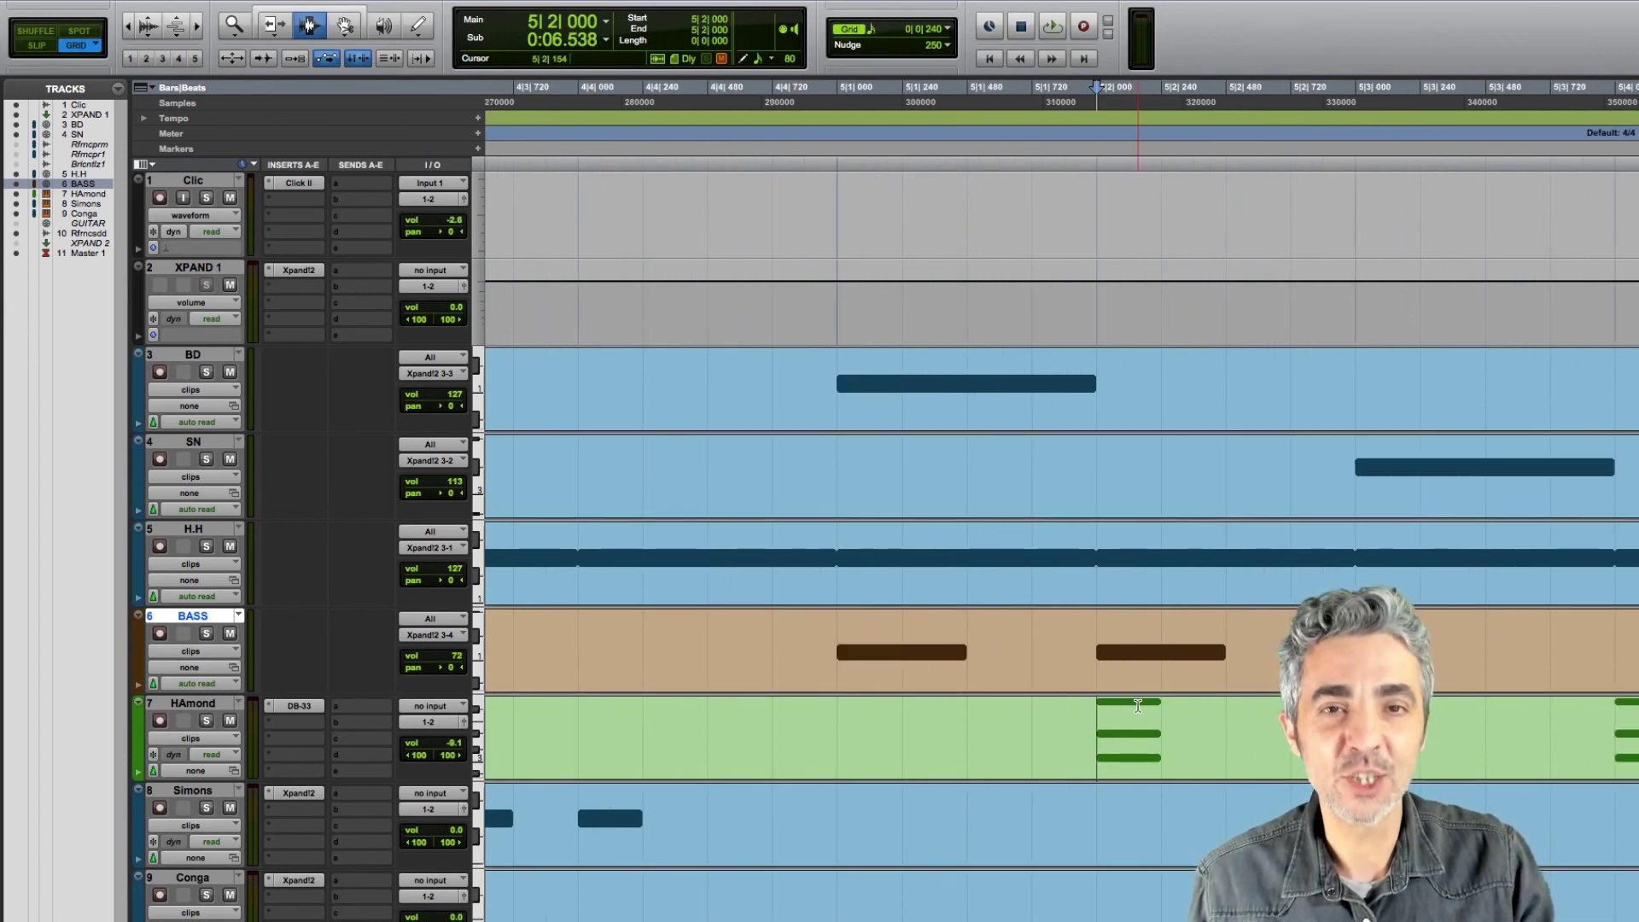
pyautogui.press('super+bracketleft')
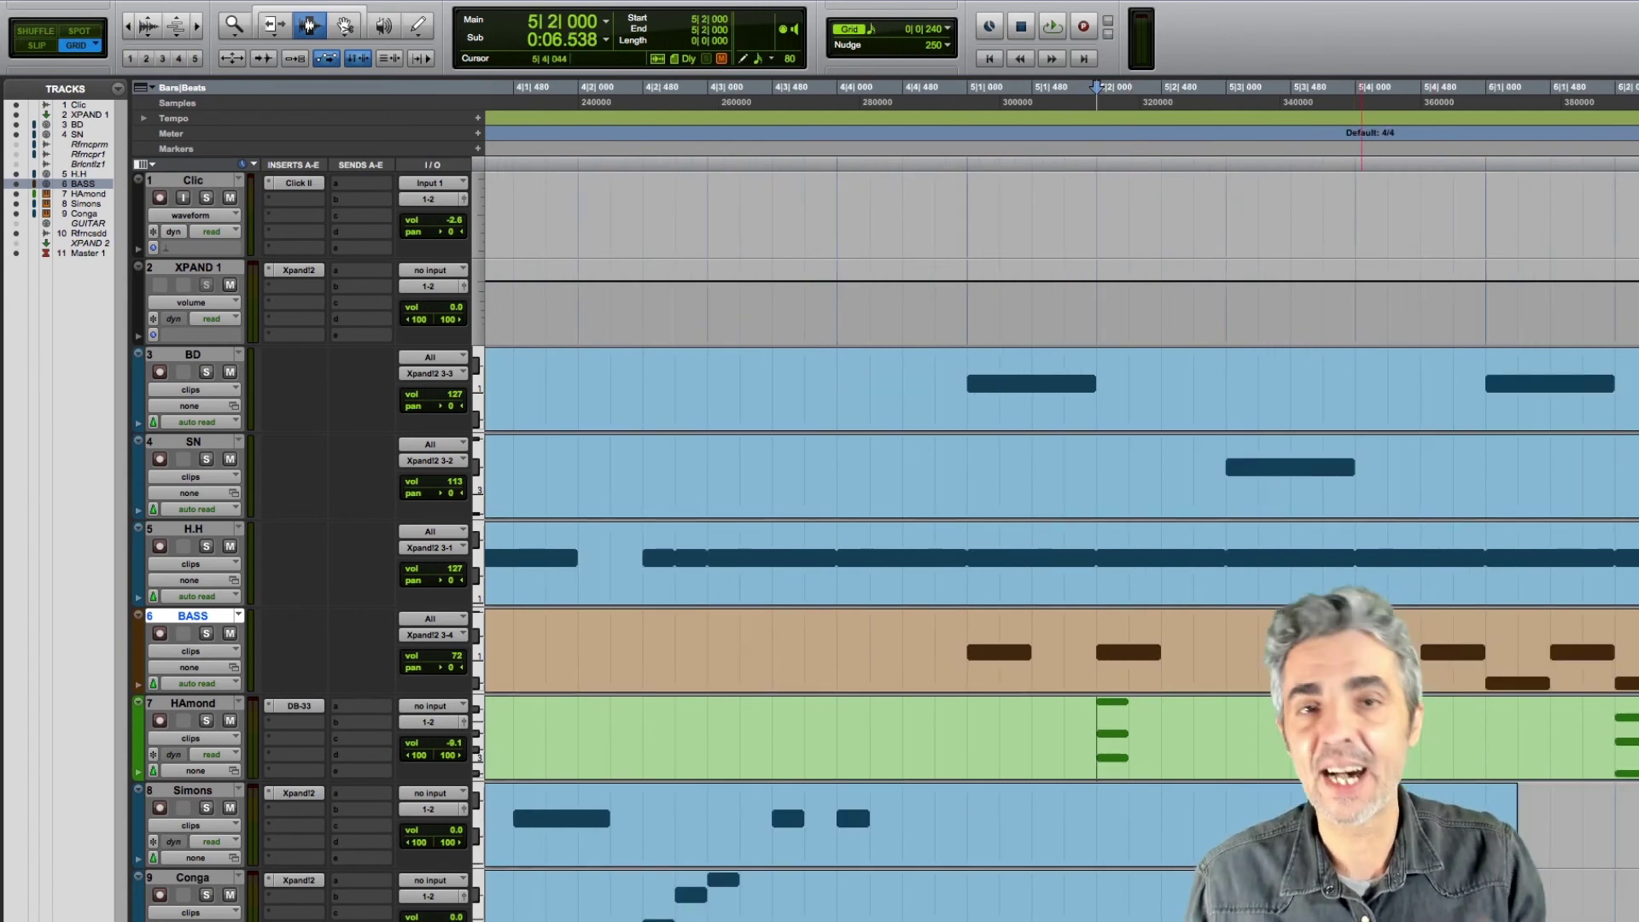
# Step: Play the HAmond offbeat chords in bars 5 and 6 and locate the chord on beat 4 of bar 6
pyautogui.press('space')
pyautogui.press('super+bracketleft')
pyautogui.press('space')
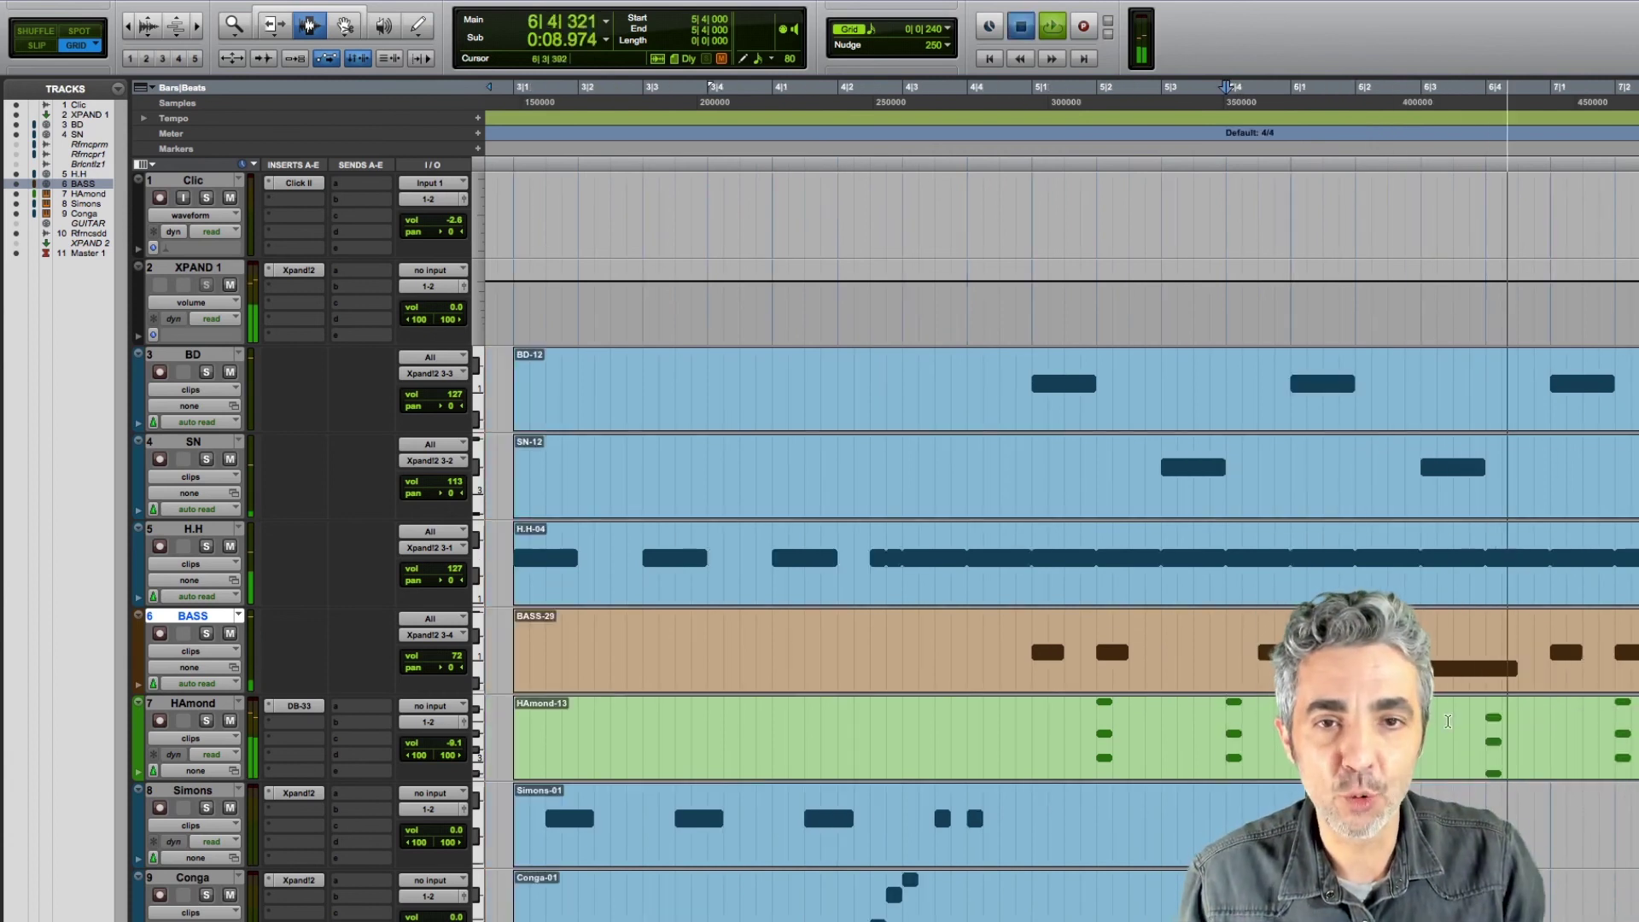
pyautogui.press('super+bracketright')
pyautogui.click(1359, 734)
pyautogui.press('super+bracketright')
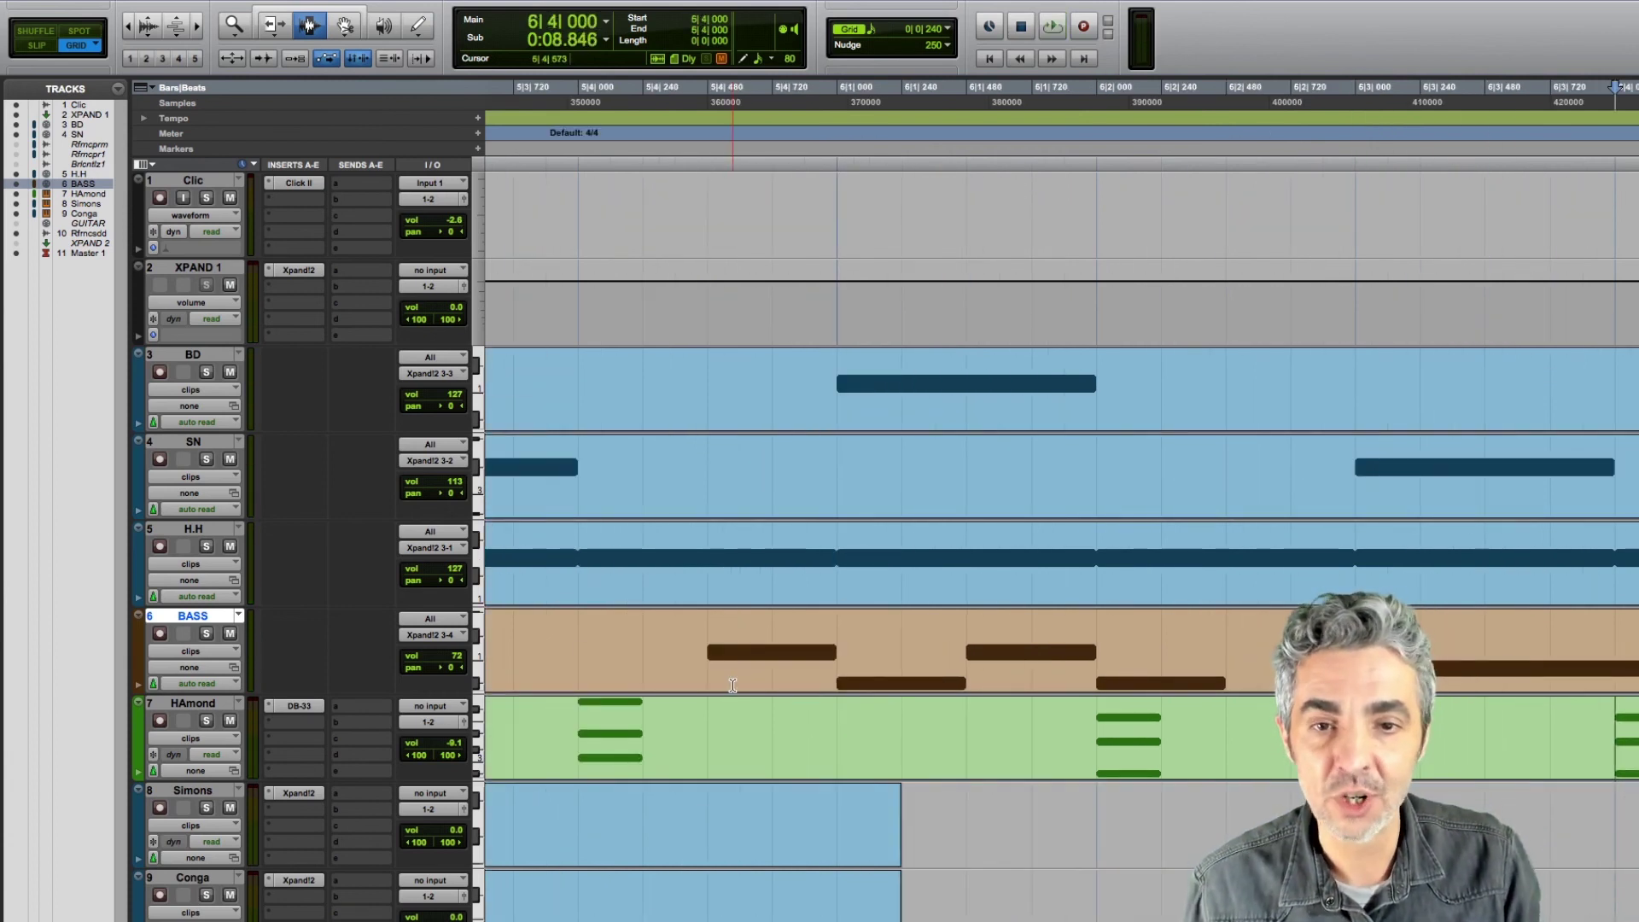
# Step: Play the full arrangement from the start of the session and lower the HAmond track's volume to -13.8
pyautogui.press('super+bracketleft')
pyautogui.press('super+bracketleft')
pyautogui.press('super+bracketleft')
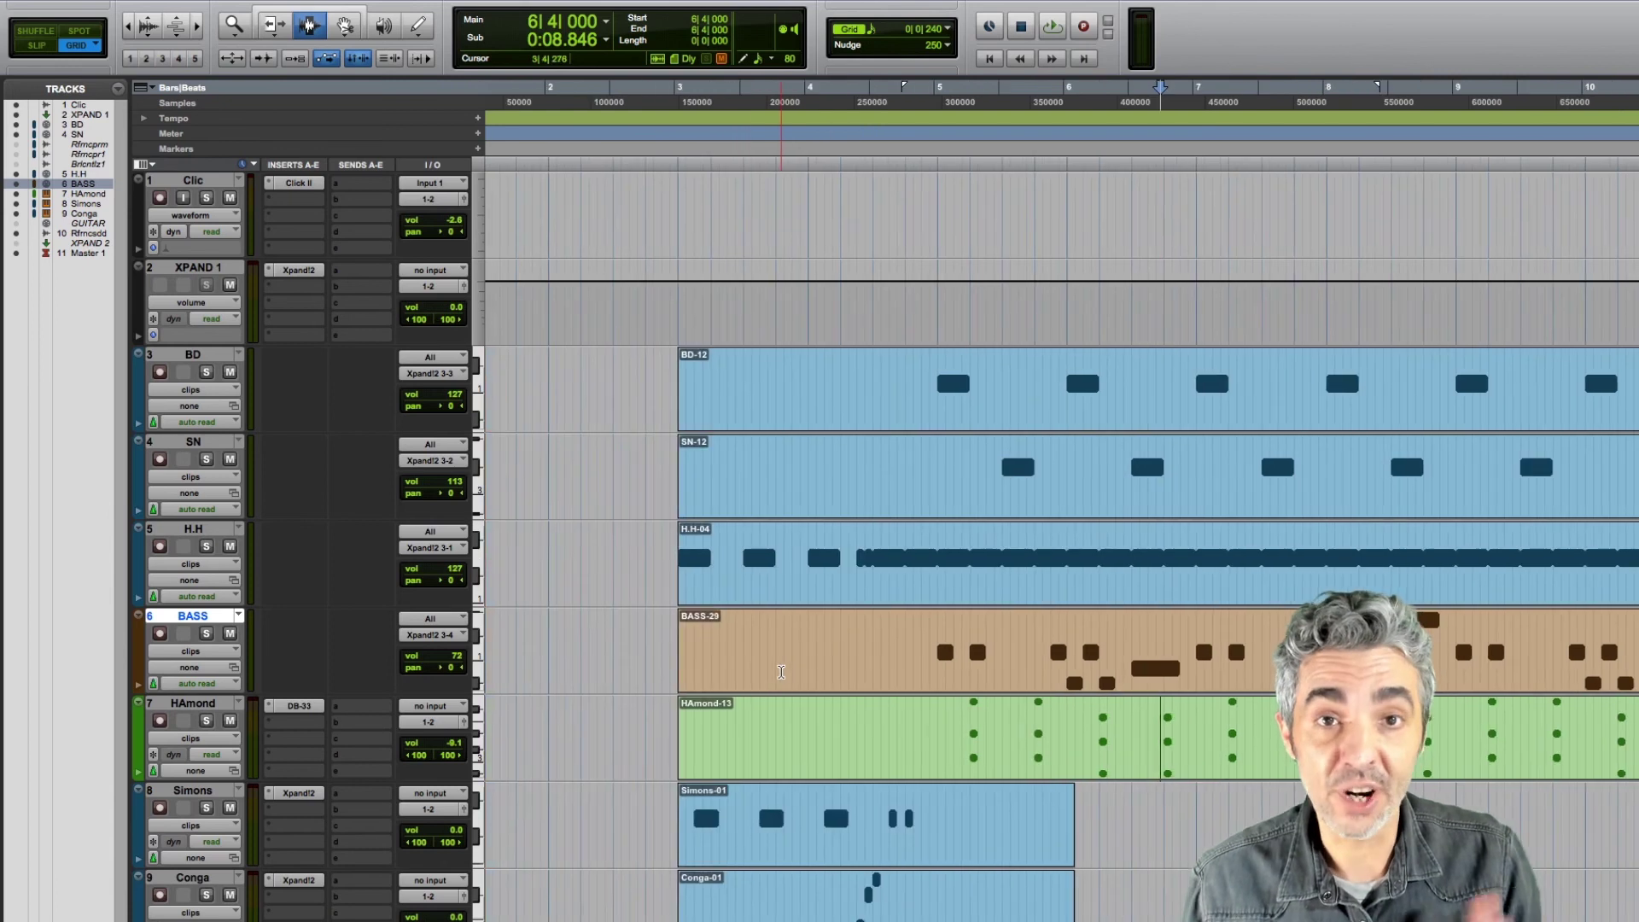
pyautogui.press('super+bracketleft')
pyautogui.press('super+bracketleft')
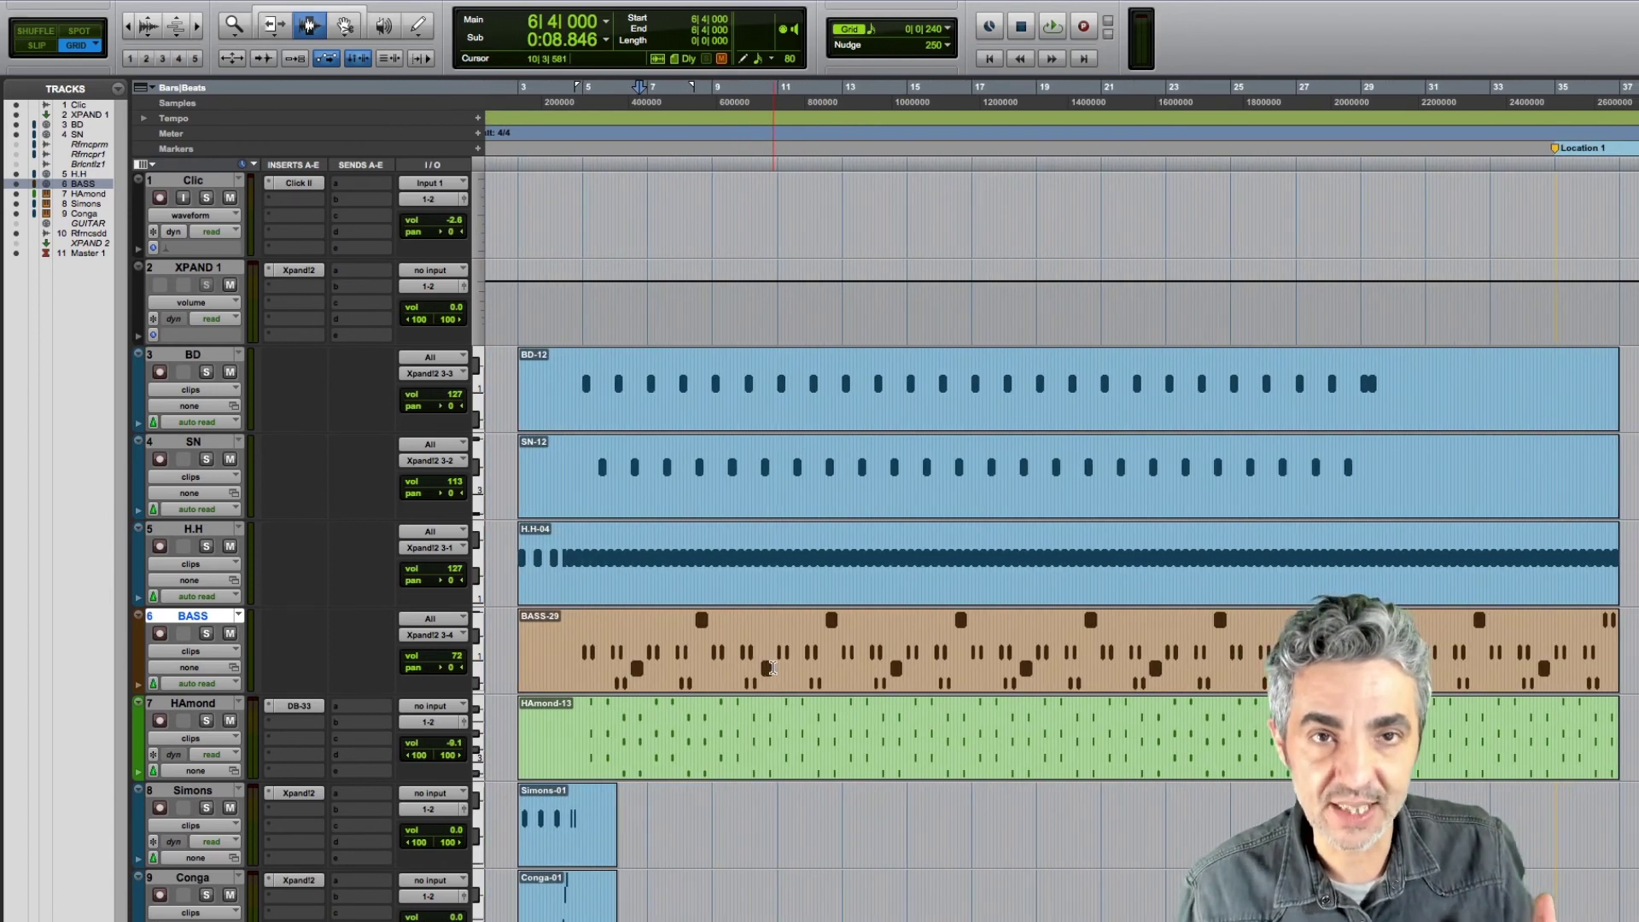
pyautogui.press('Return')
pyautogui.press('space')
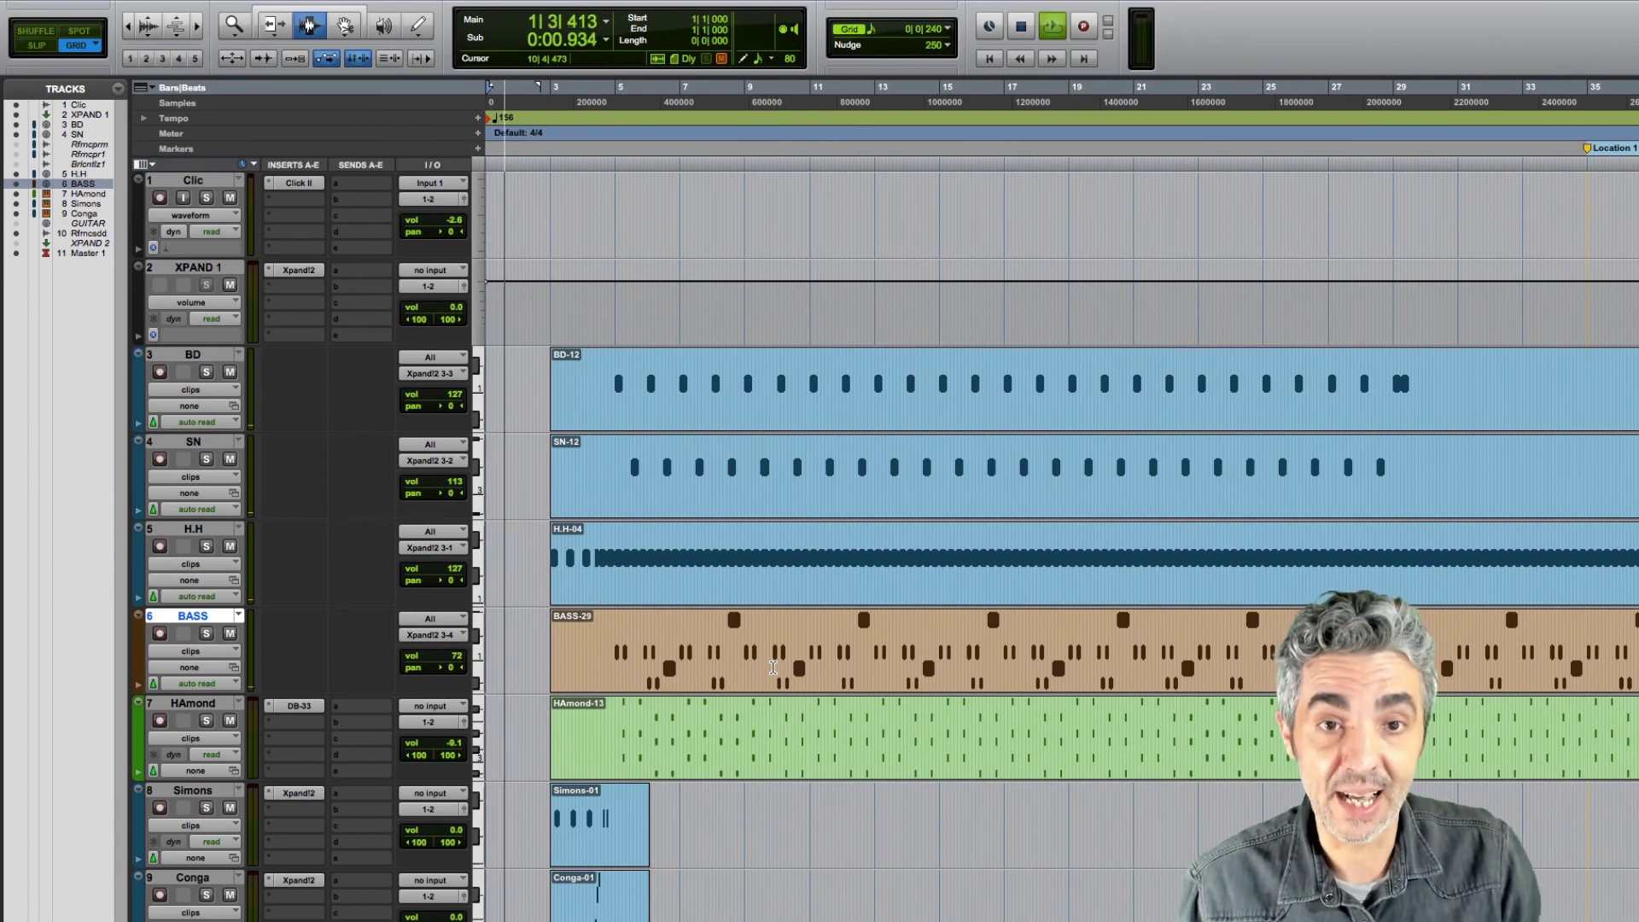
pyautogui.scroll(-1, 777, 688)
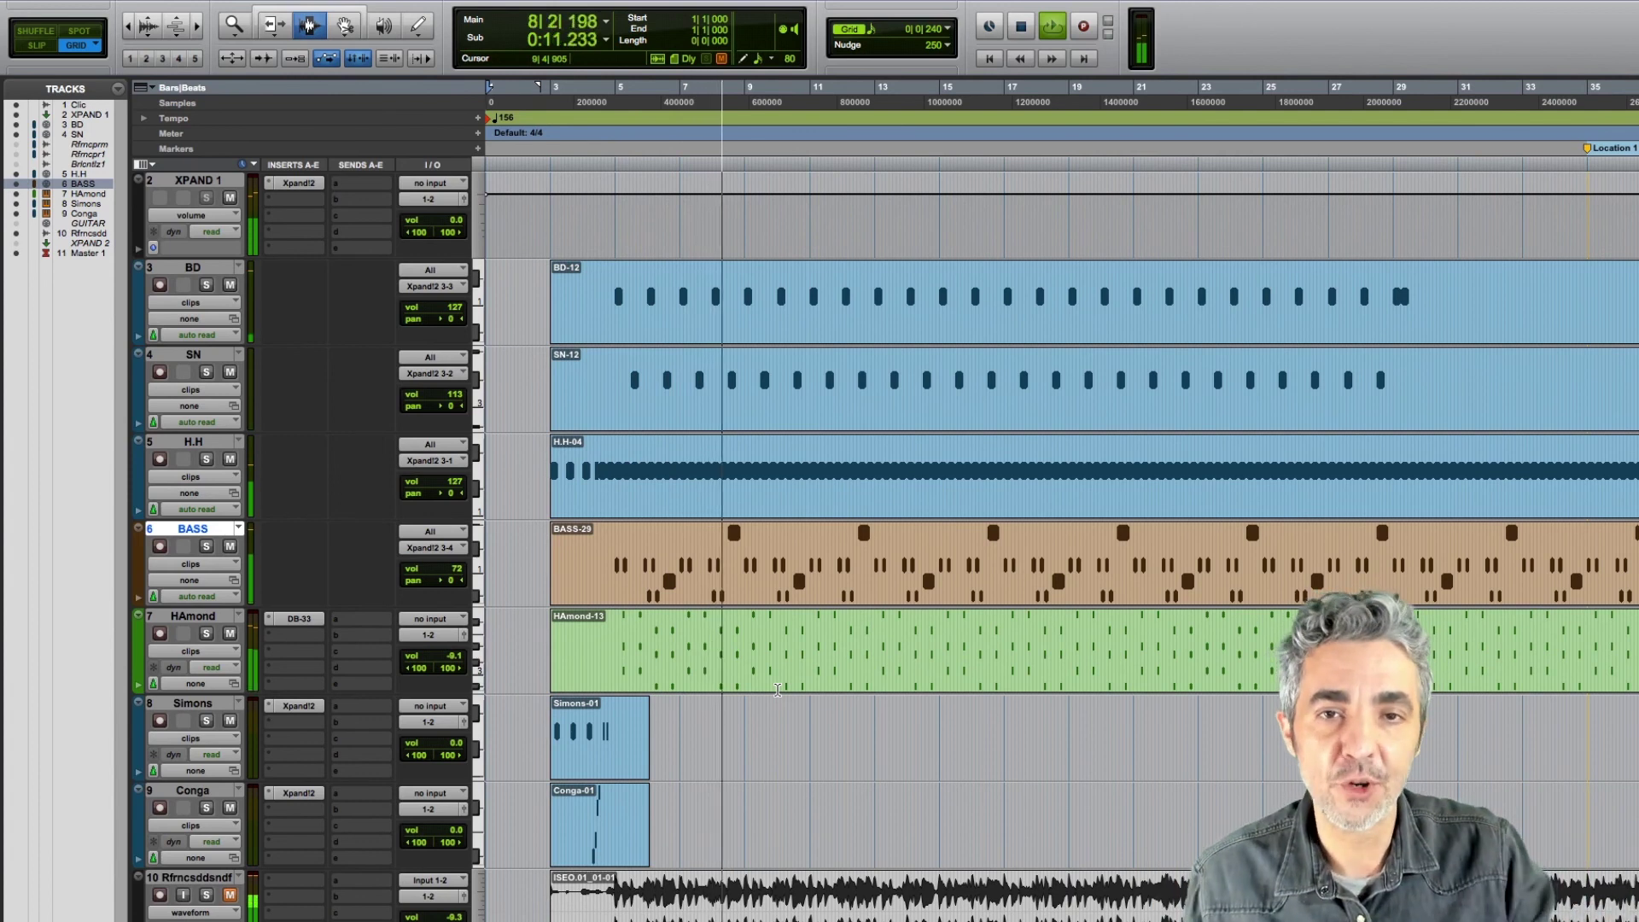
pyautogui.moveTo(452, 664); pyautogui.dragTo(450, 675)
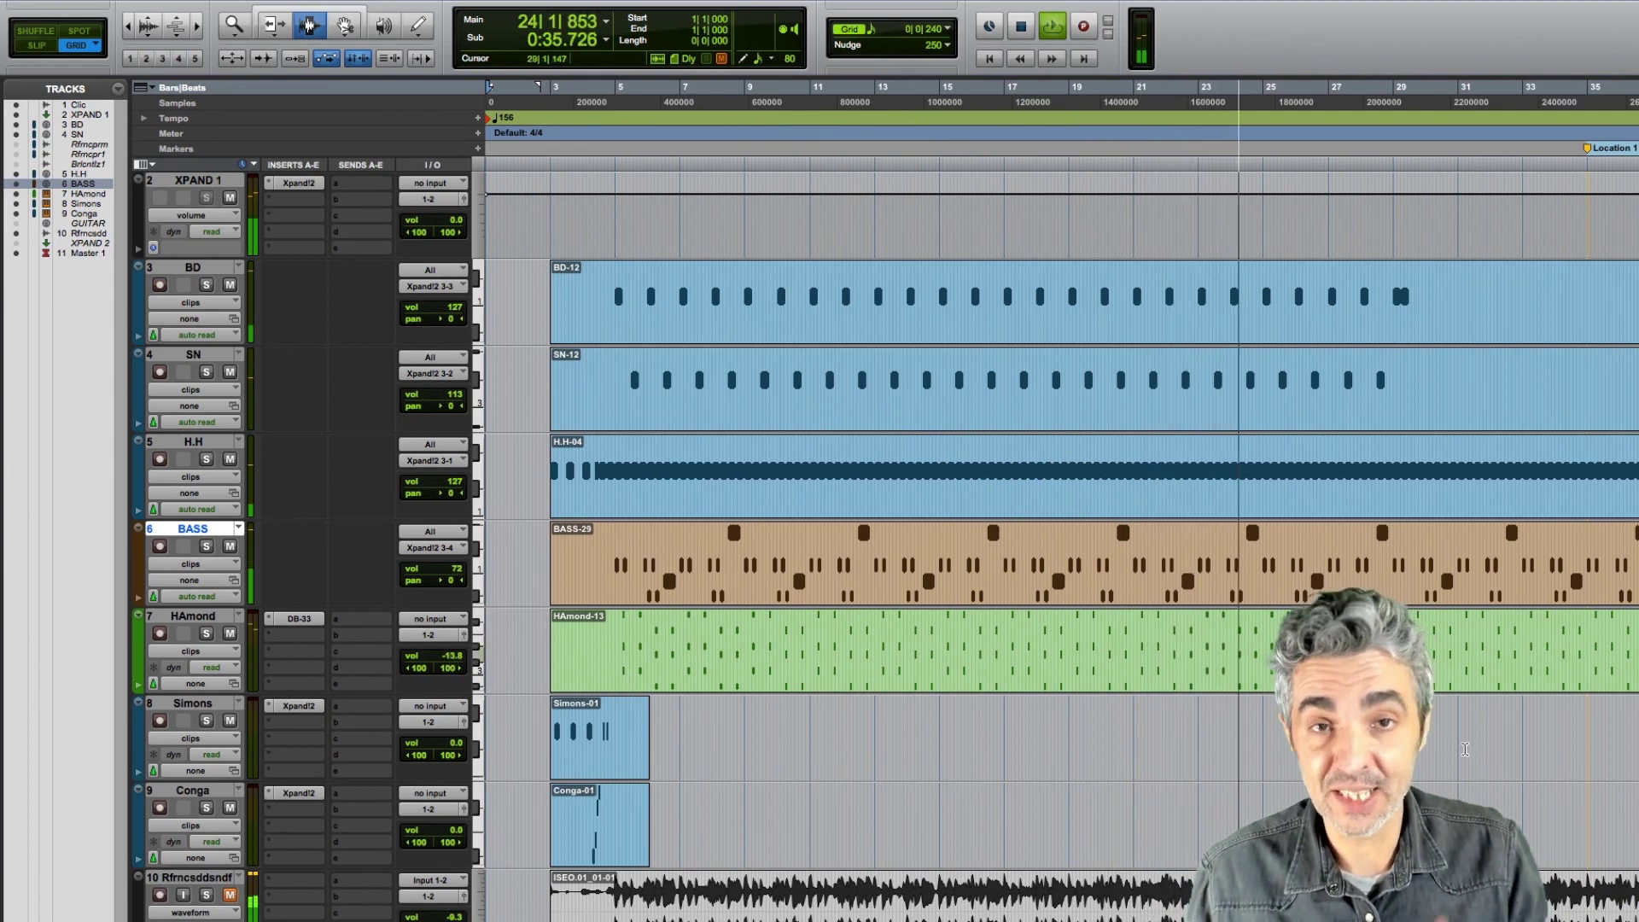
# Step: Select the reference song's audio from 3|1|240 to 25|1|720 with playback stopped
pyautogui.moveTo(1031, 902); pyautogui.dragTo(545, 891)
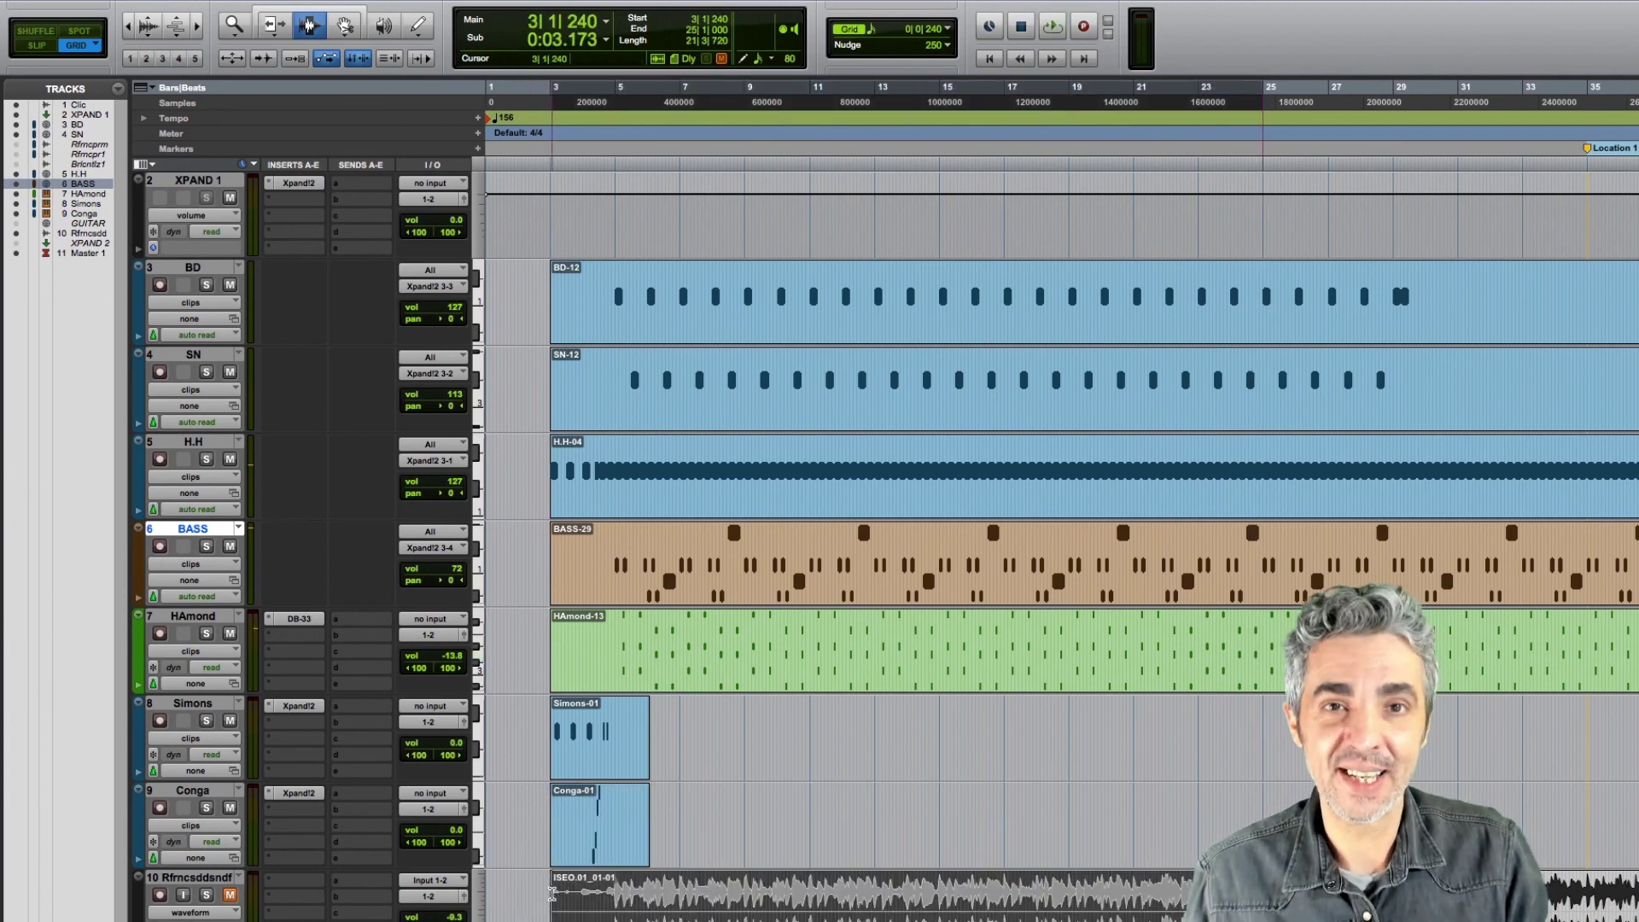